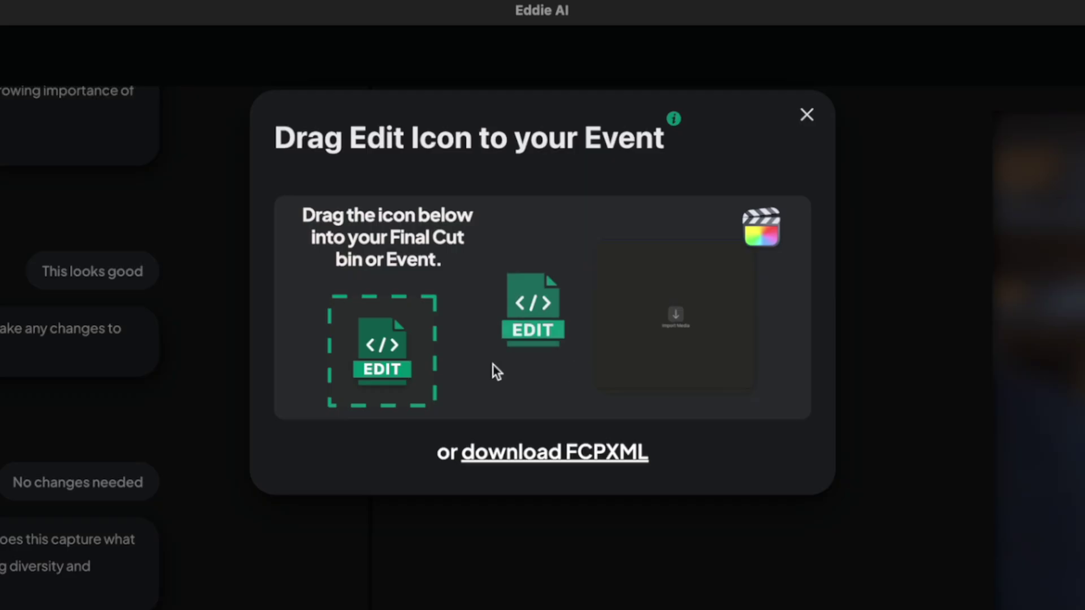
- Drag the finished edit from the Export dialog into the Final Cut Pro event
left_click_drag(382, 348, 420, 336)
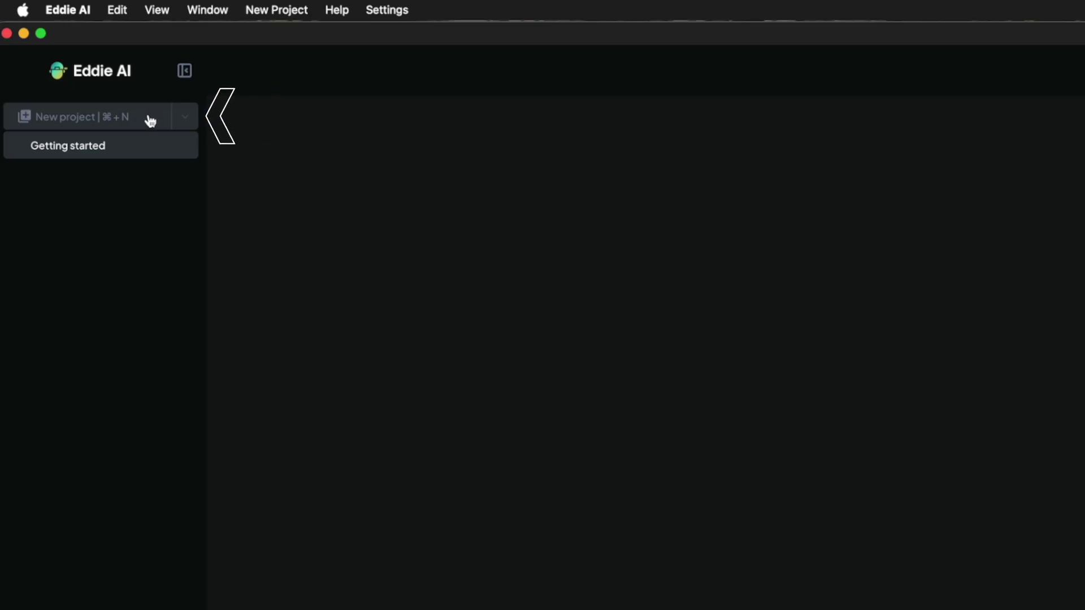
- Create a new Corporate > Trade Shows project set to build an edit by prompting transcripts
key("super+n")
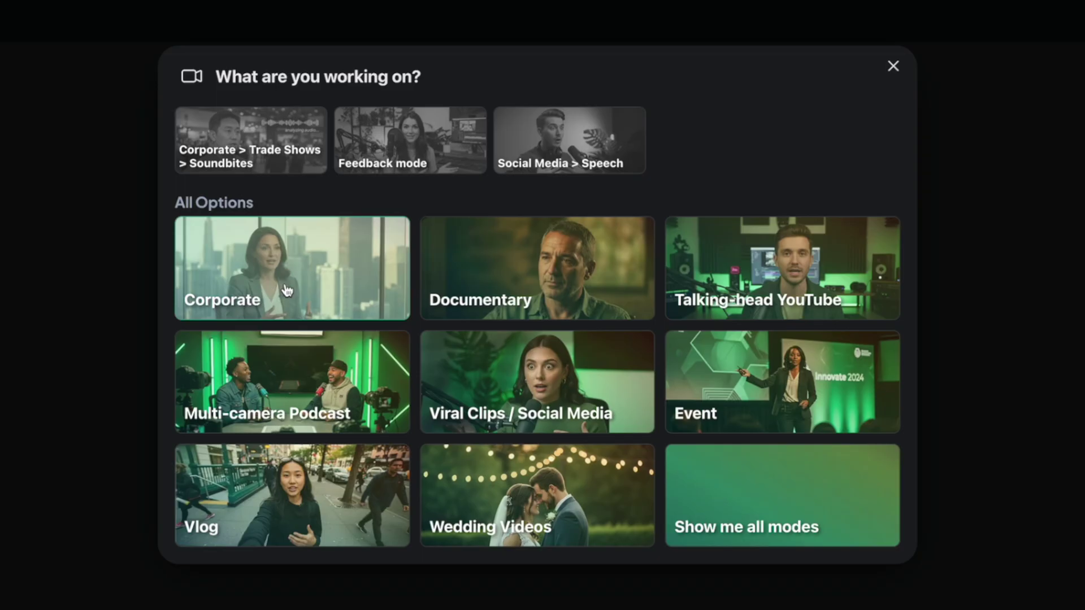
left_click(283, 289)
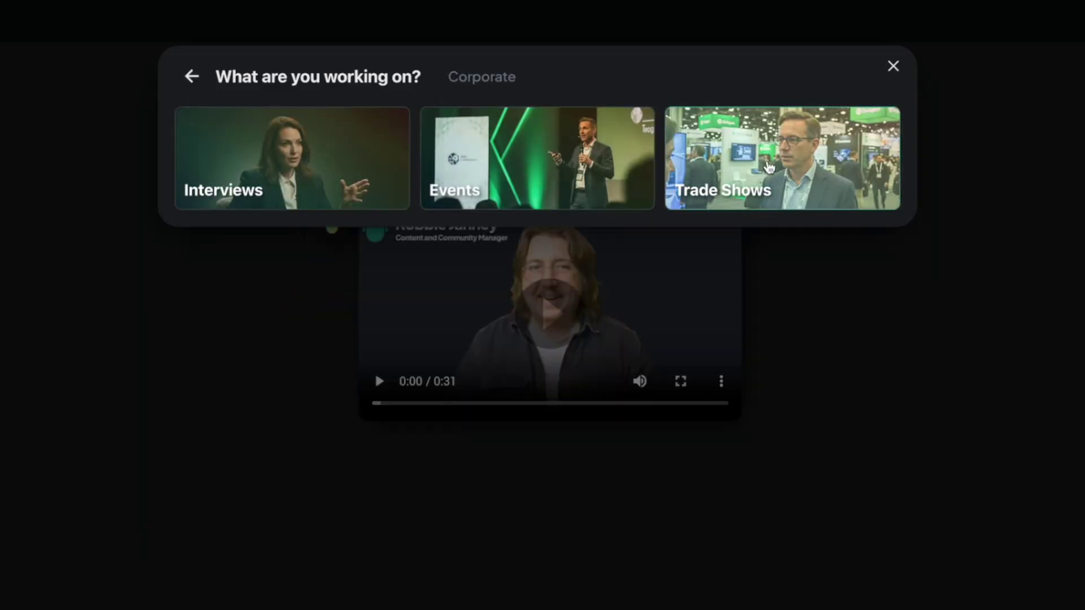
left_click(772, 148)
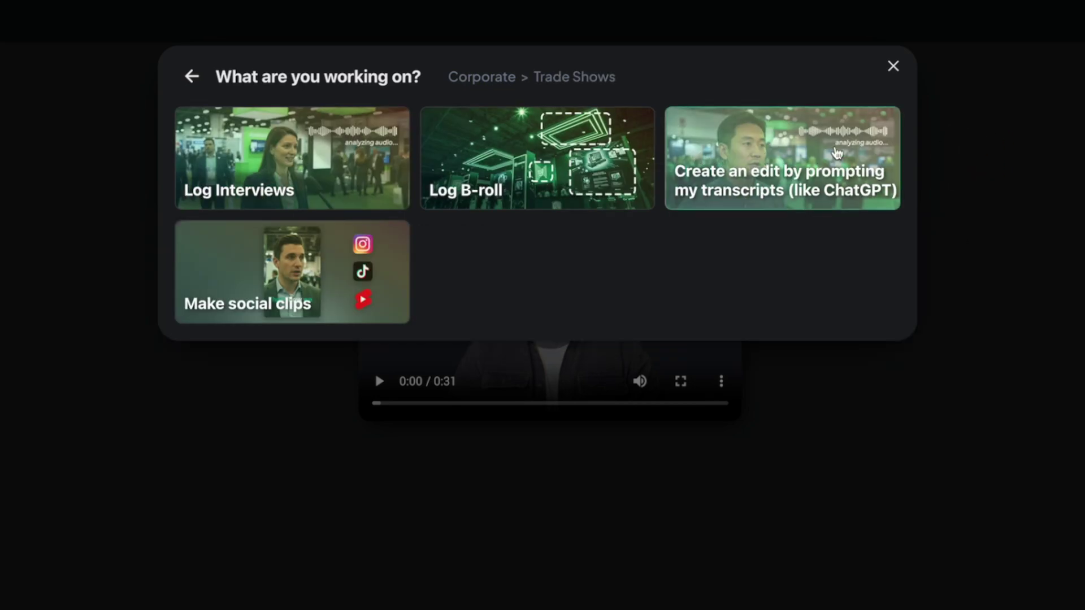
left_click(837, 153)
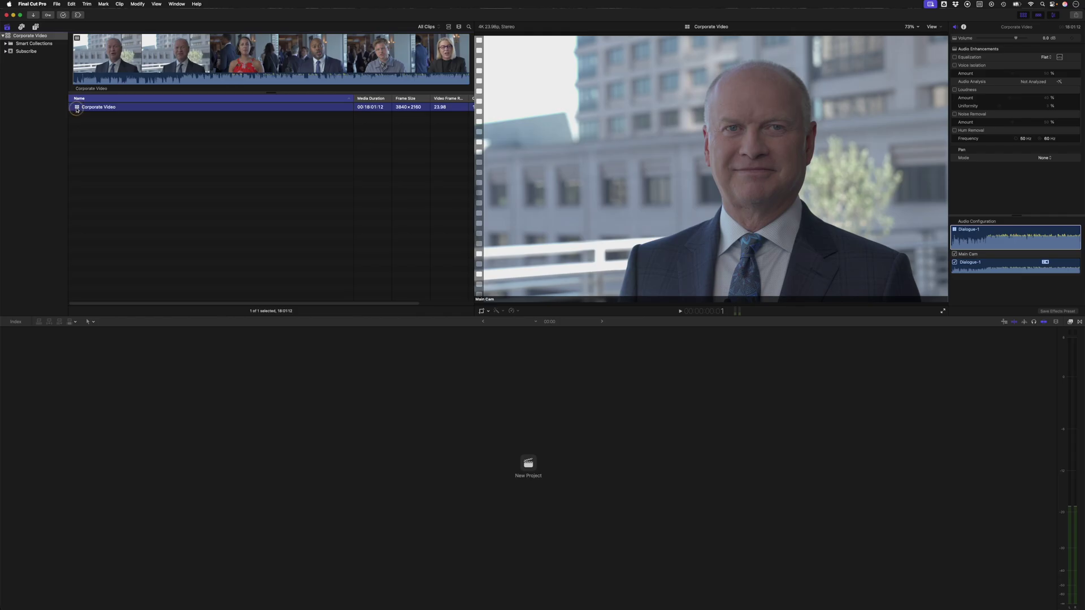
- Load the Corporate Video multicam clip from the Final Cut browser into the timeline
double_click(77, 109)
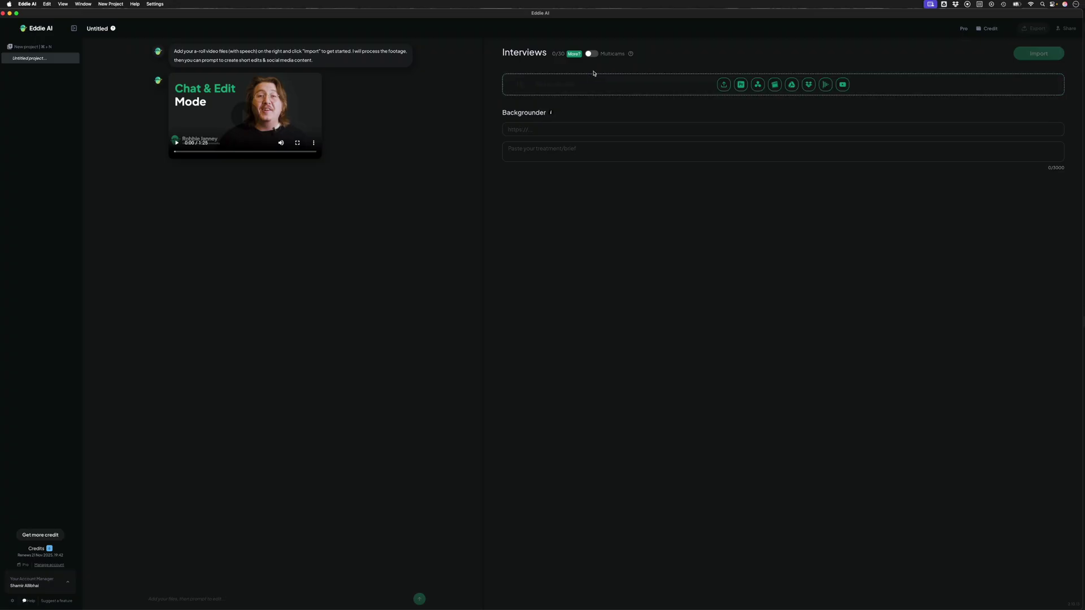
- Enable Multicams and import Final Cut's Corporate Video into Eddie AI's Interviews slot
left_click(591, 54)
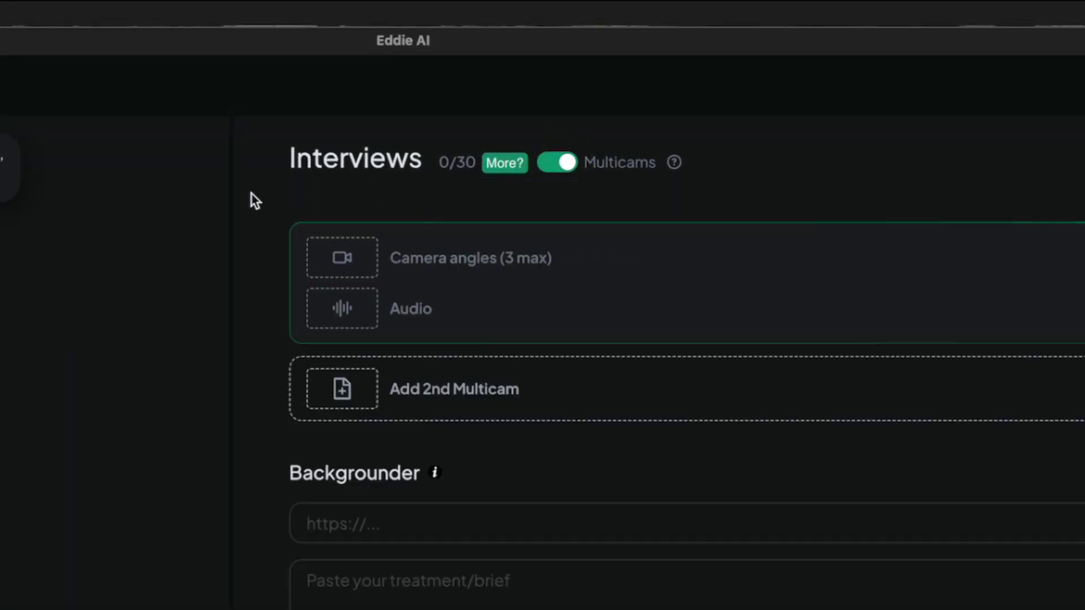
left_click_drag(80, 12, 354, 28)
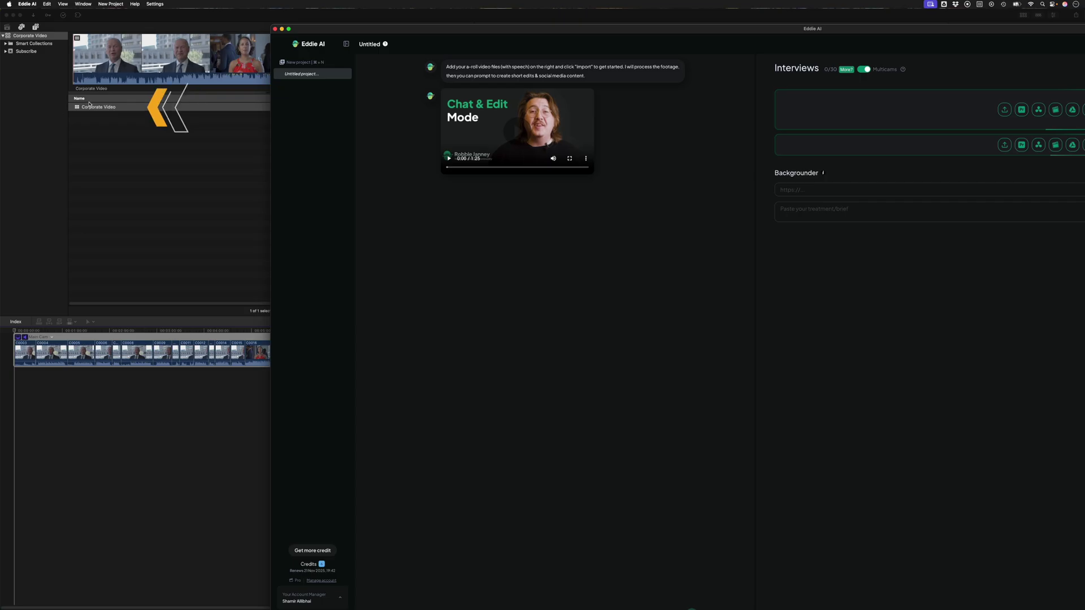
left_click_drag(106, 126, 840, 119)
left_click_drag(783, 30, 511, 16)
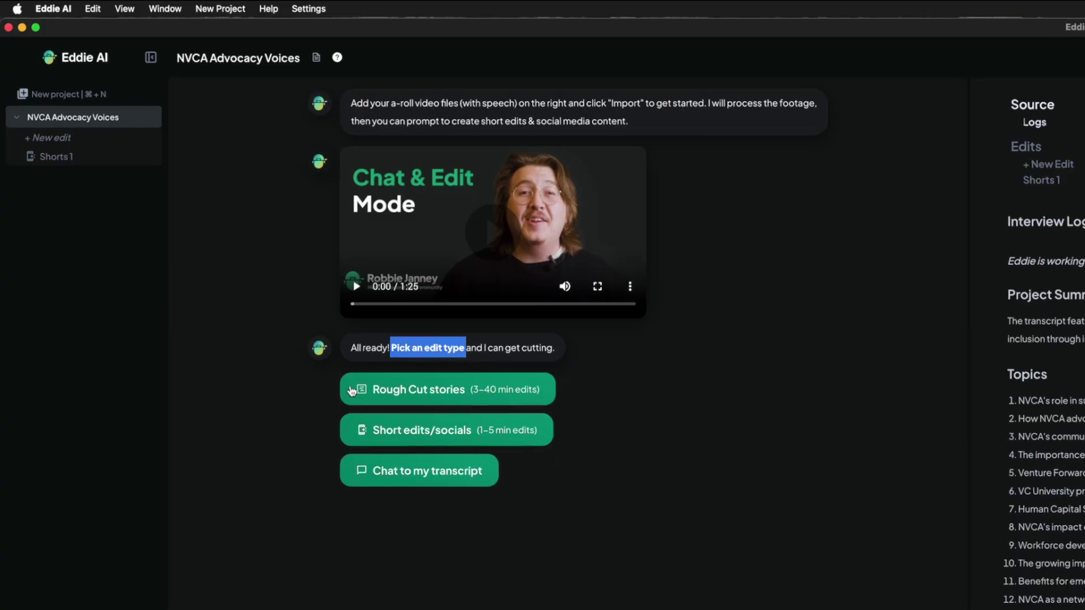
- Choose a Rough Cut story edit of 5 minutes and approve the suggested framework
left_click(395, 394)
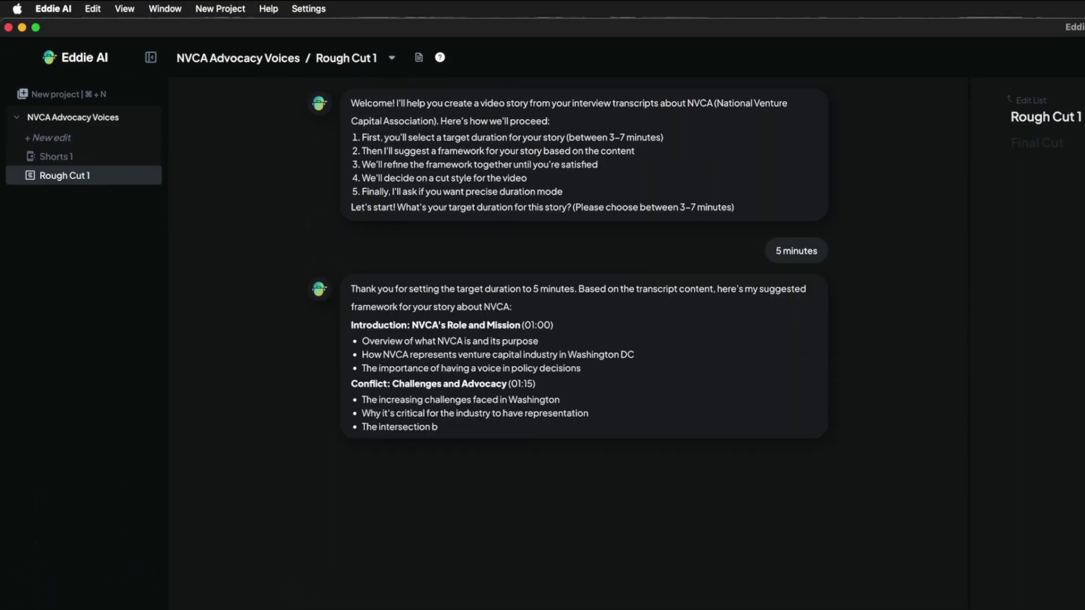
left_click_drag(350, 325, 520, 325)
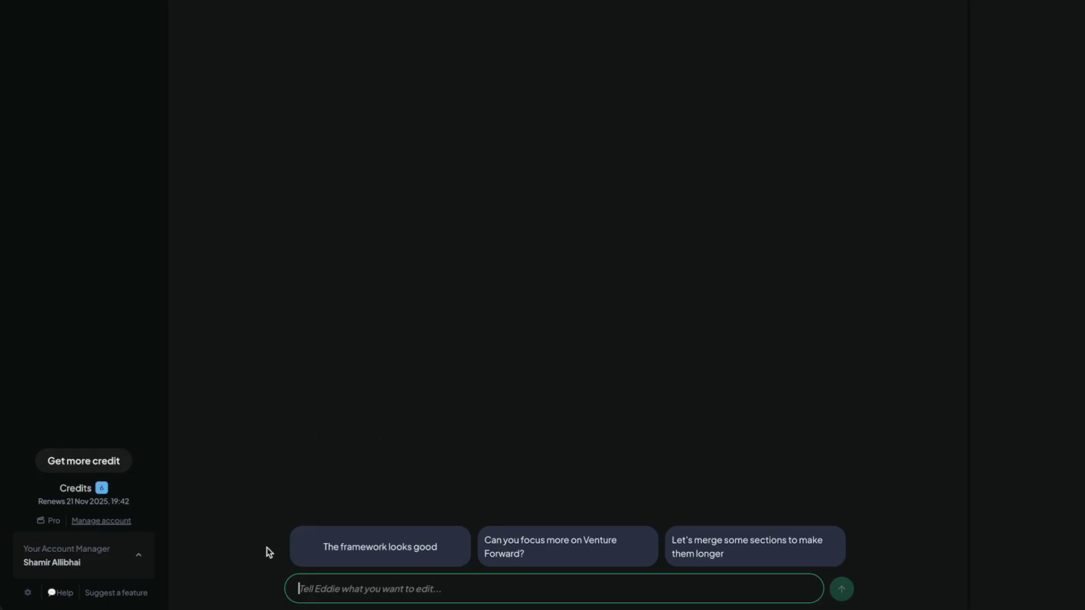
left_click(315, 562)
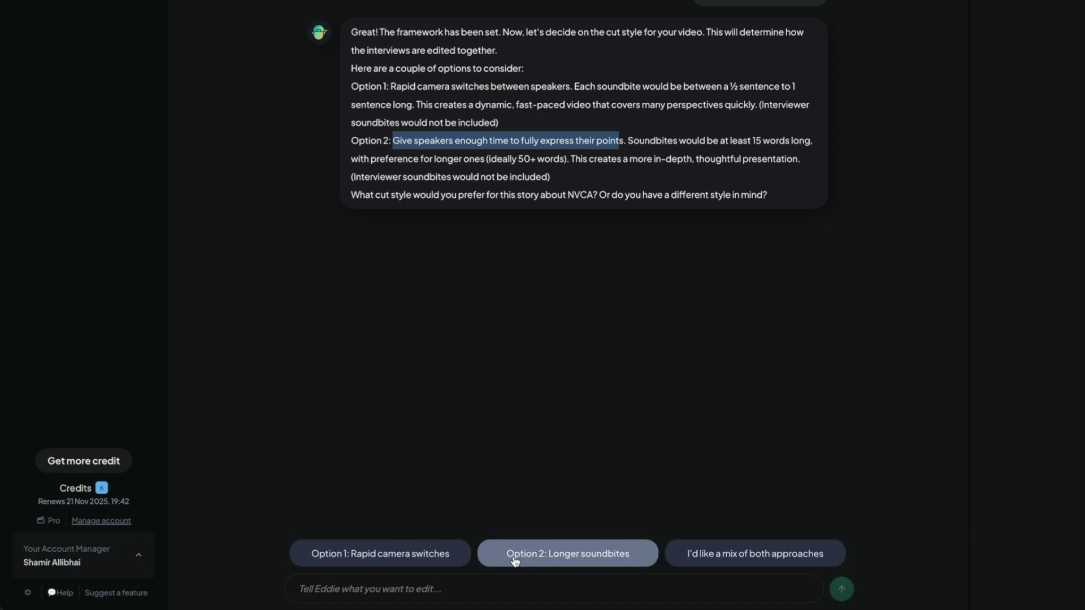
- Pick Option 2: Longer soundbites and enable precise duration mode
left_click(493, 559)
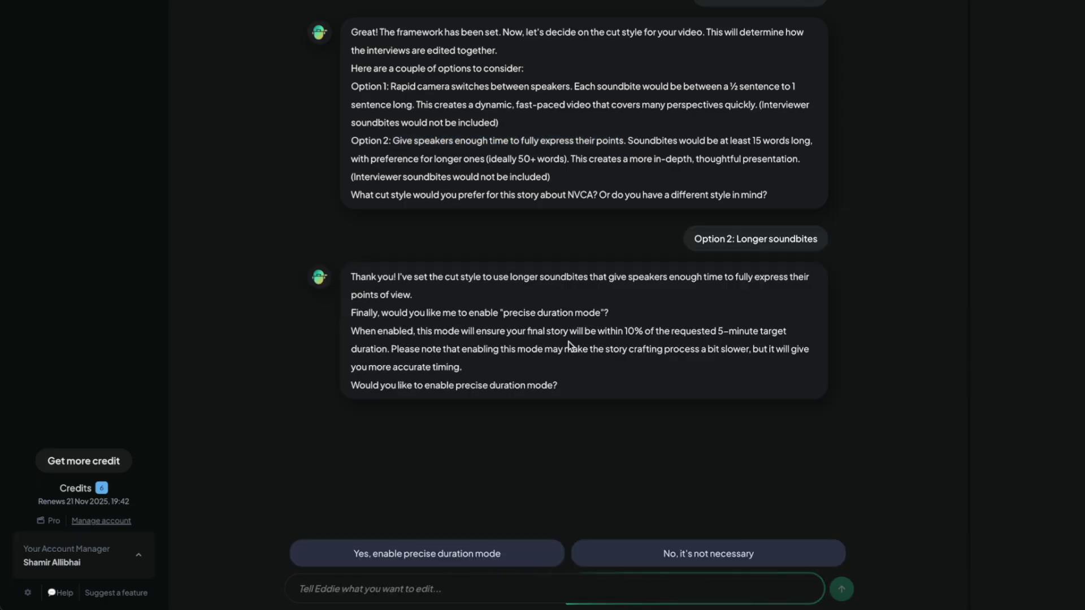
left_click(626, 392)
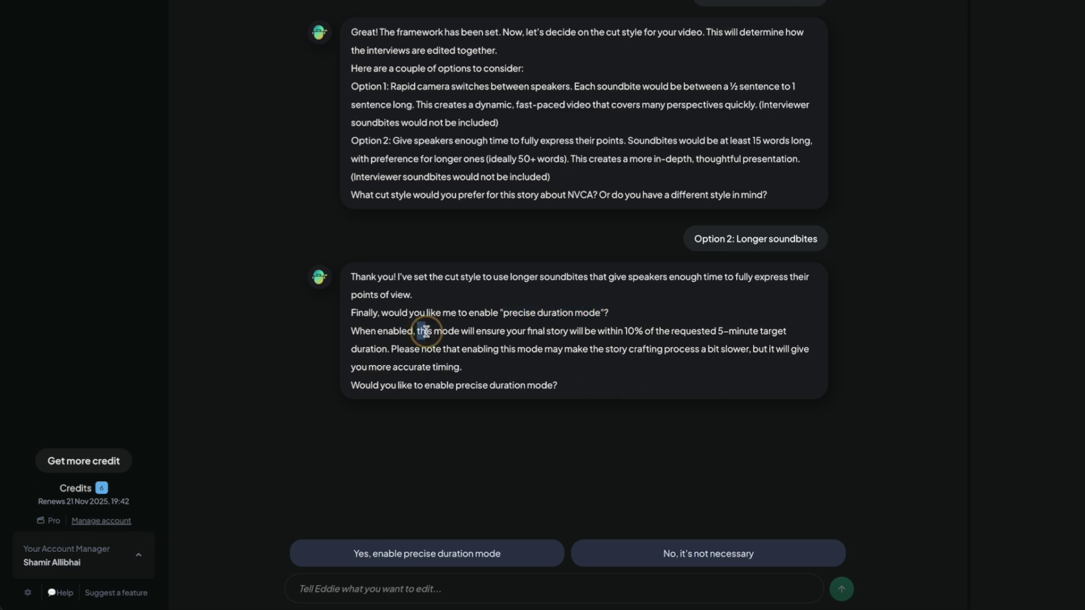
left_click(798, 426)
left_click(339, 555)
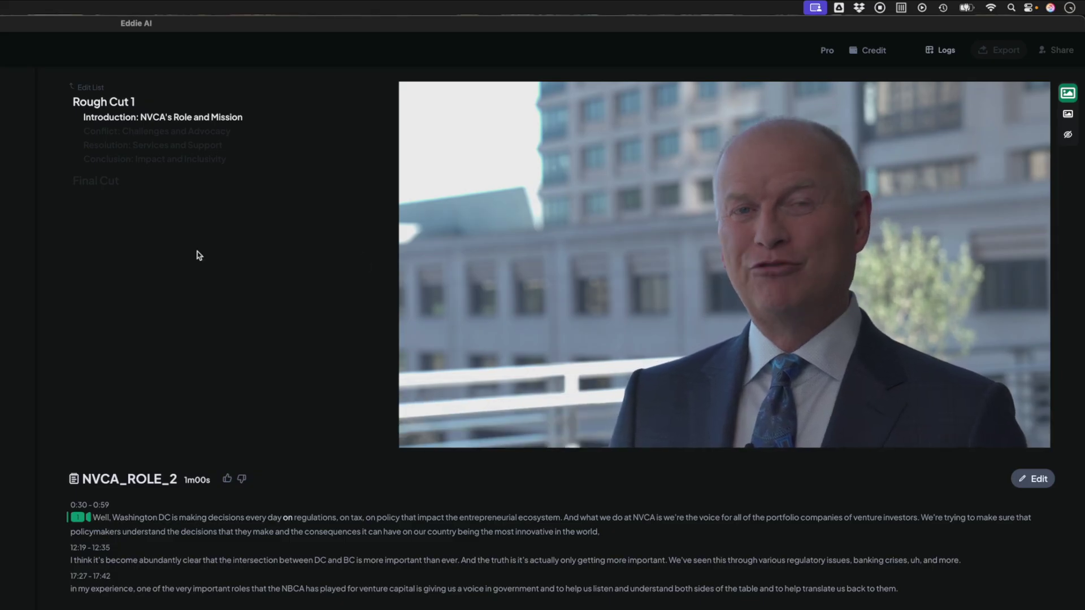
- Review the NVCA_ROLE_2 introduction preview, playing its 12:19 and 17:27 soundbites
left_click(733, 283)
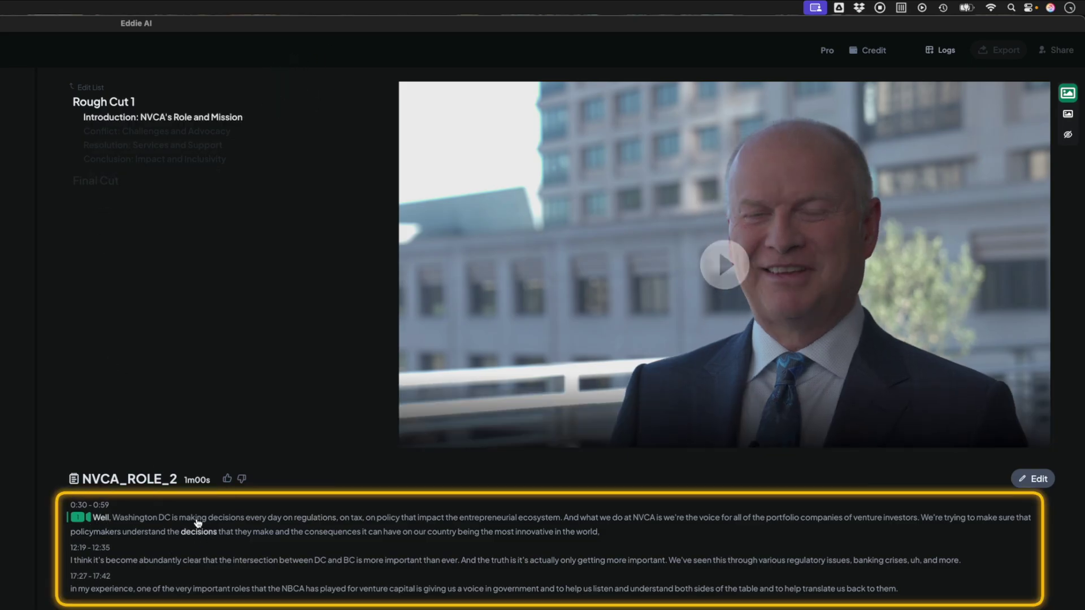
left_click(73, 562)
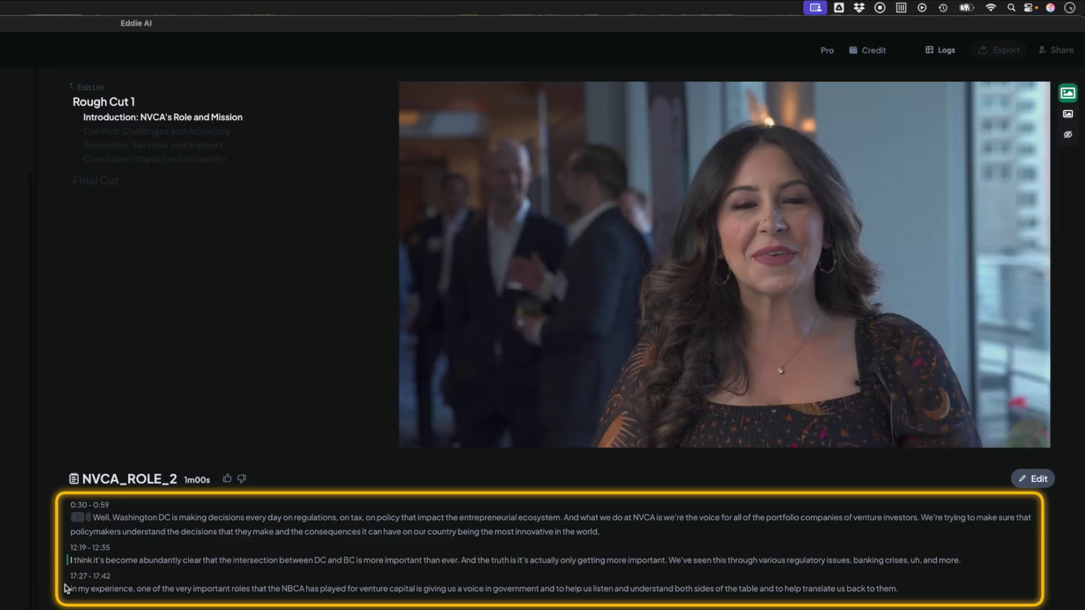
left_click(74, 591)
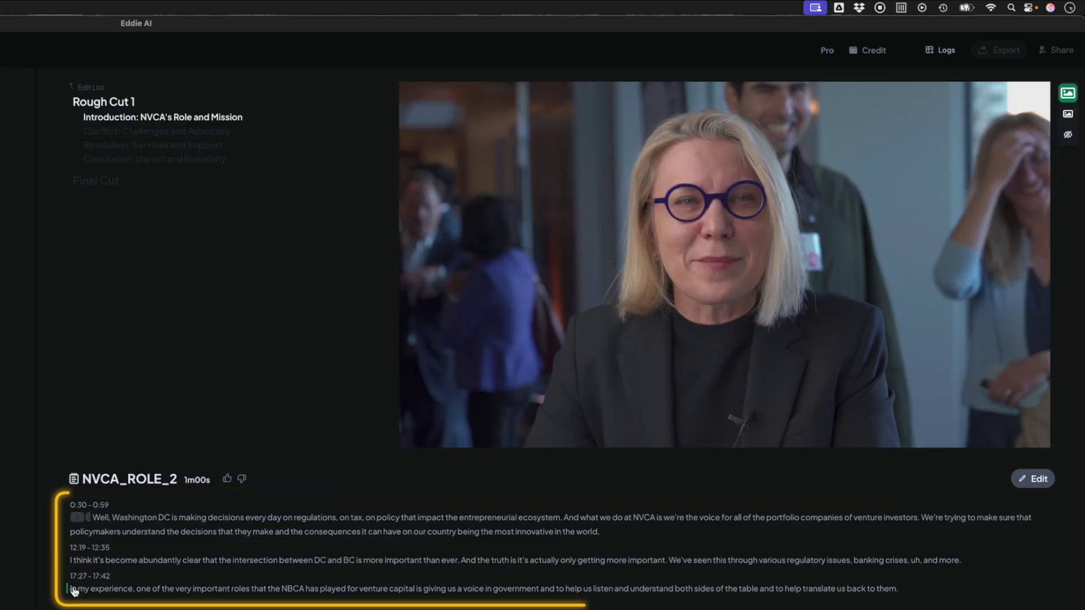
left_click(644, 300)
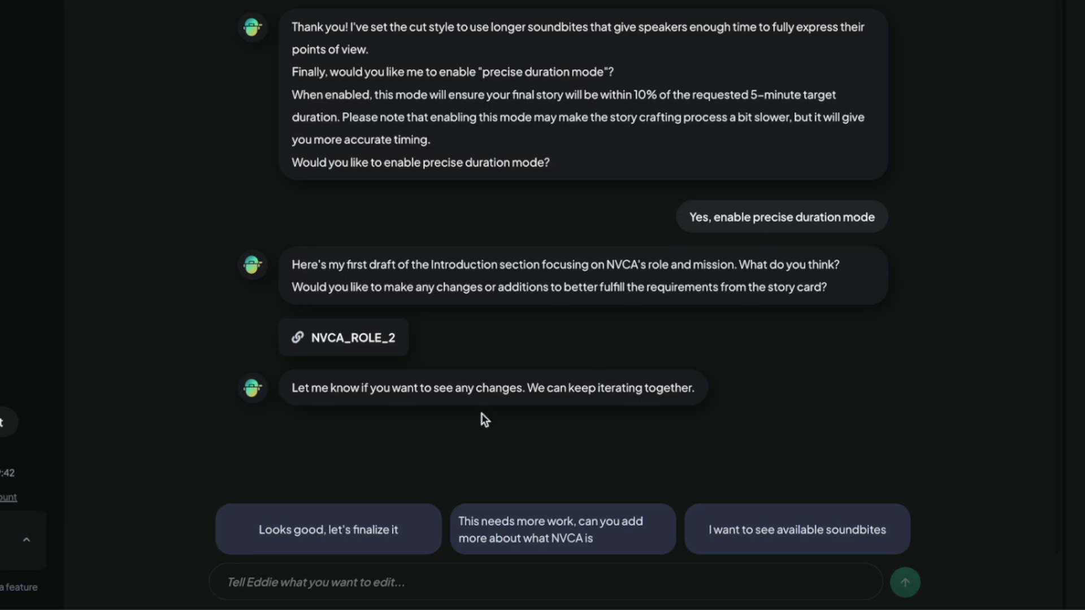
- Finalize the introduction draft and accept the Conflict and Resolution sections unchanged
left_click(294, 582)
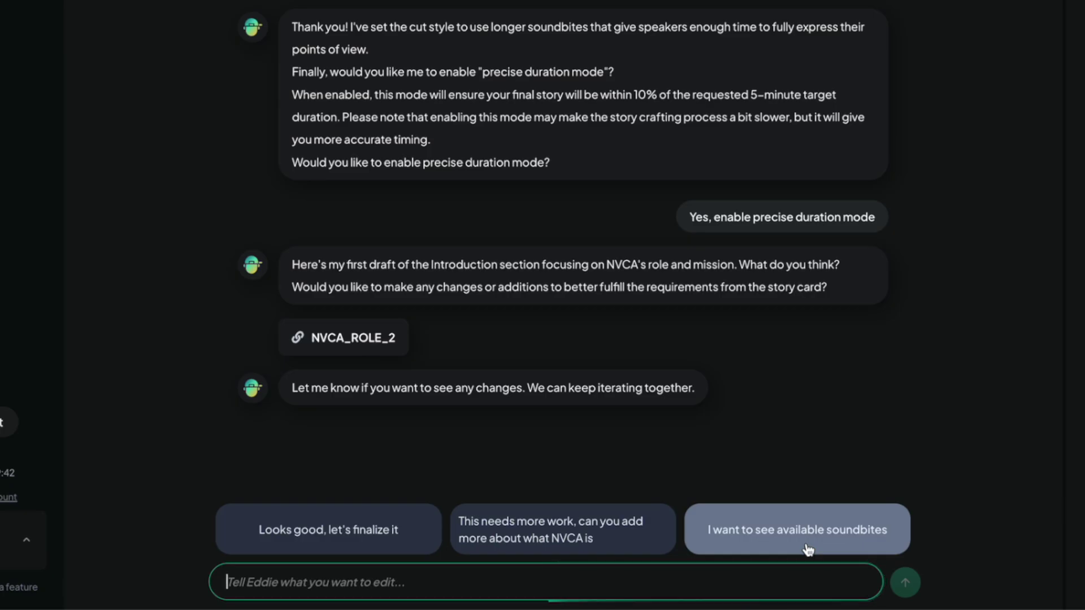
left_click(254, 528)
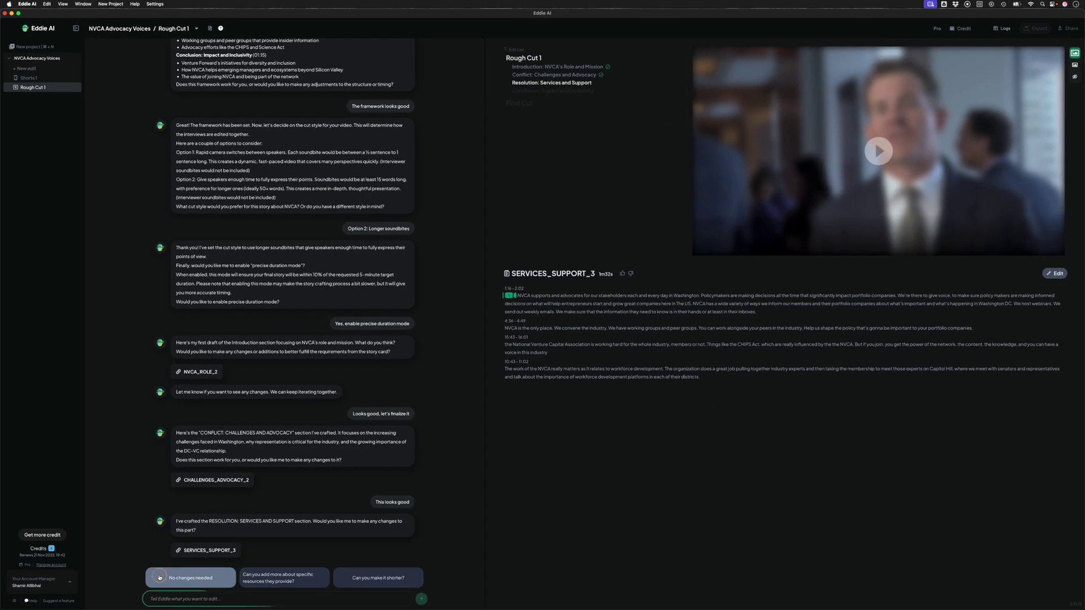
left_click(160, 578)
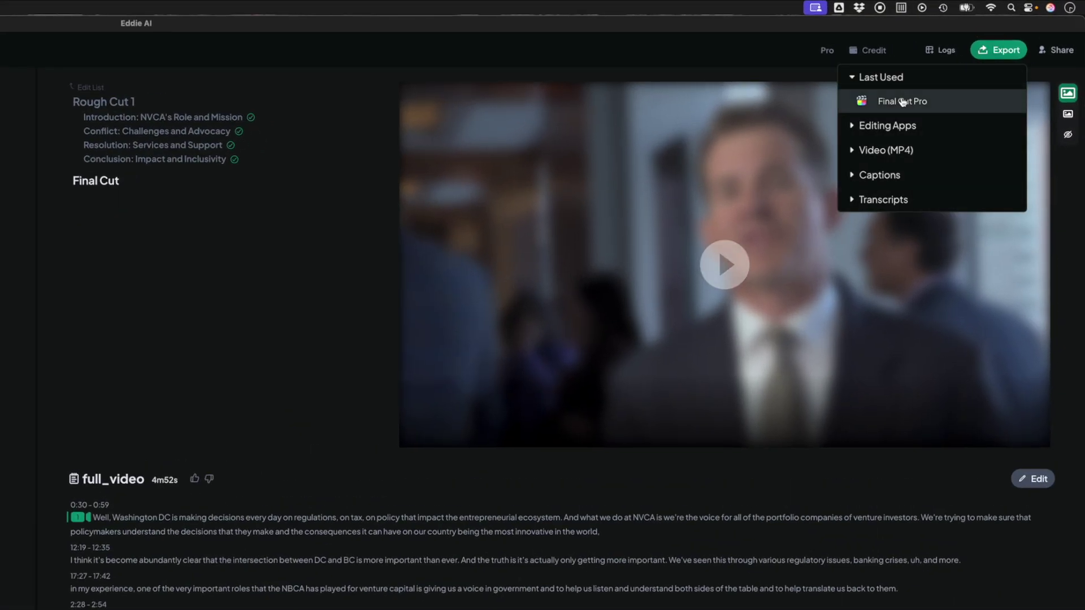
- Export the final cut to Final Cut Pro, dropping it into the event as a project
left_click(904, 102)
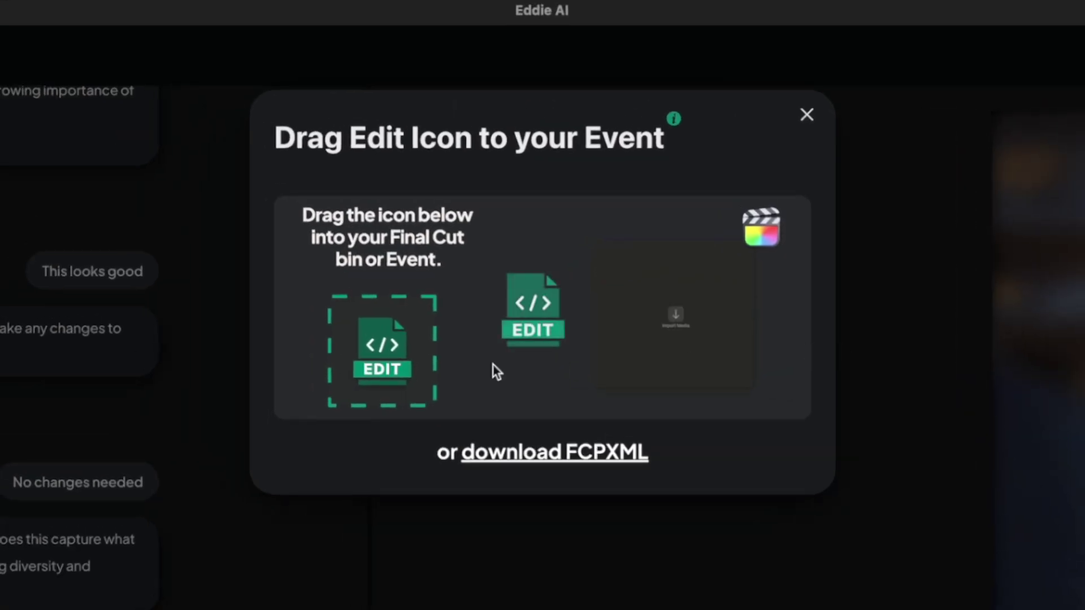
left_click_drag(375, 354, 419, 336)
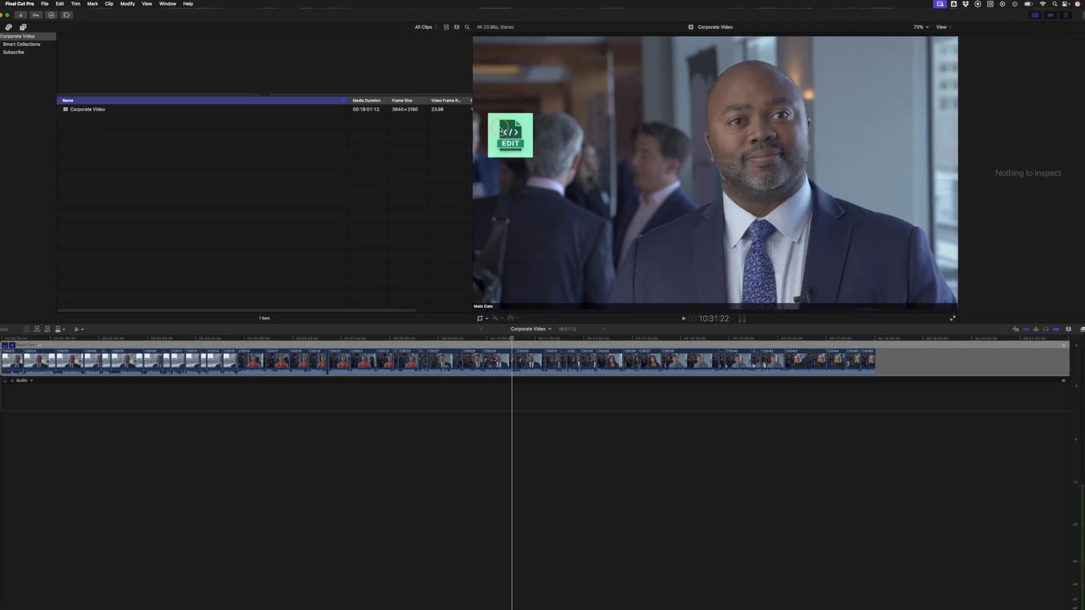
left_click_drag(505, 127, 139, 125)
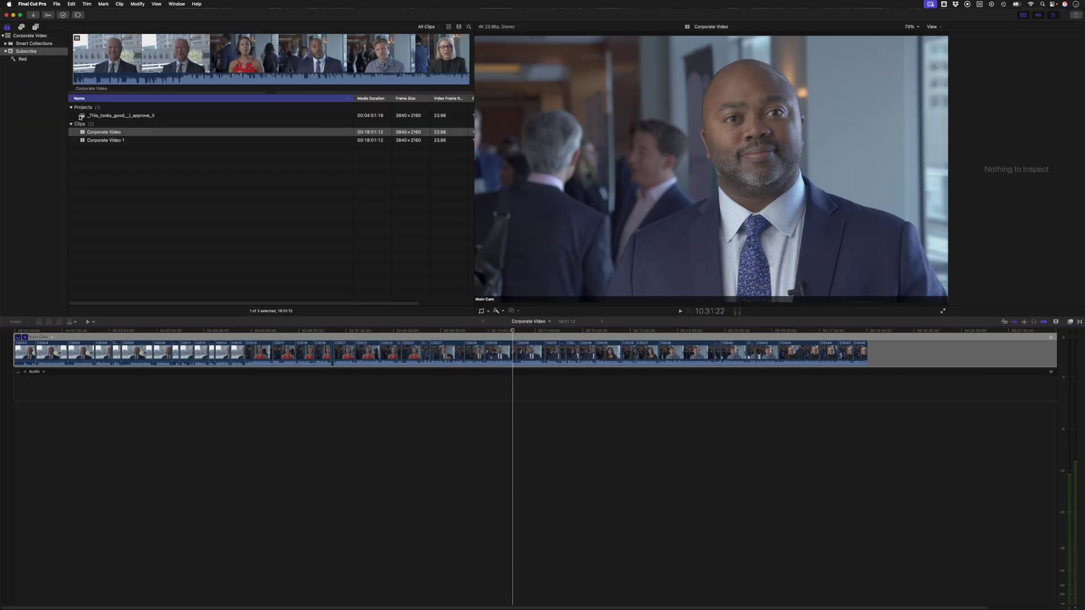
- Open the exported project and give all 266 captions the yellow Subtitle Preset, resetting Baseline
double_click(81, 116)
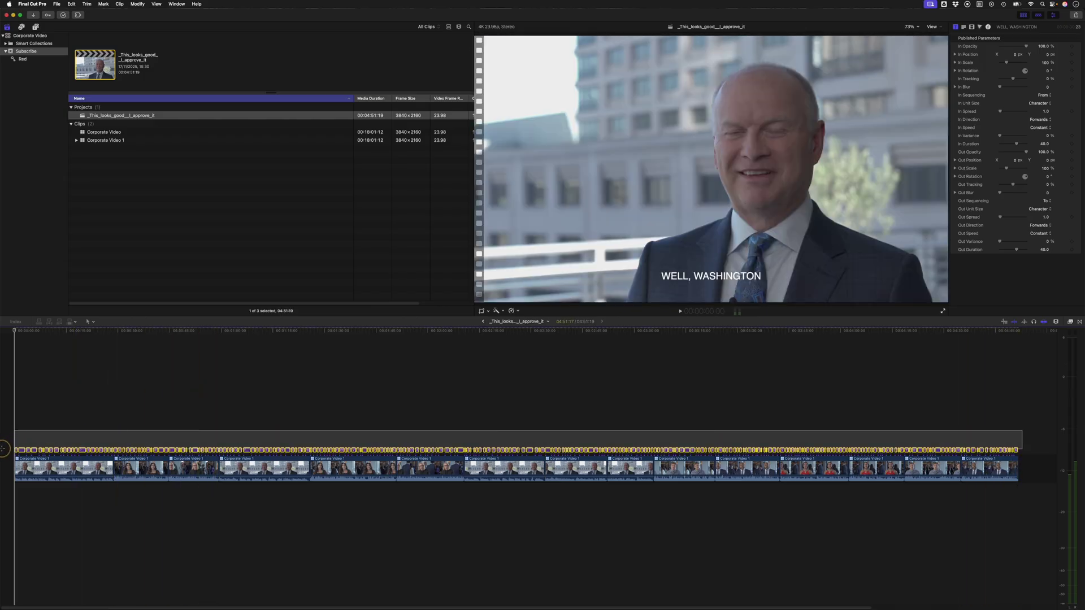
left_click_drag(2, 449, 3, 448)
left_click(964, 26)
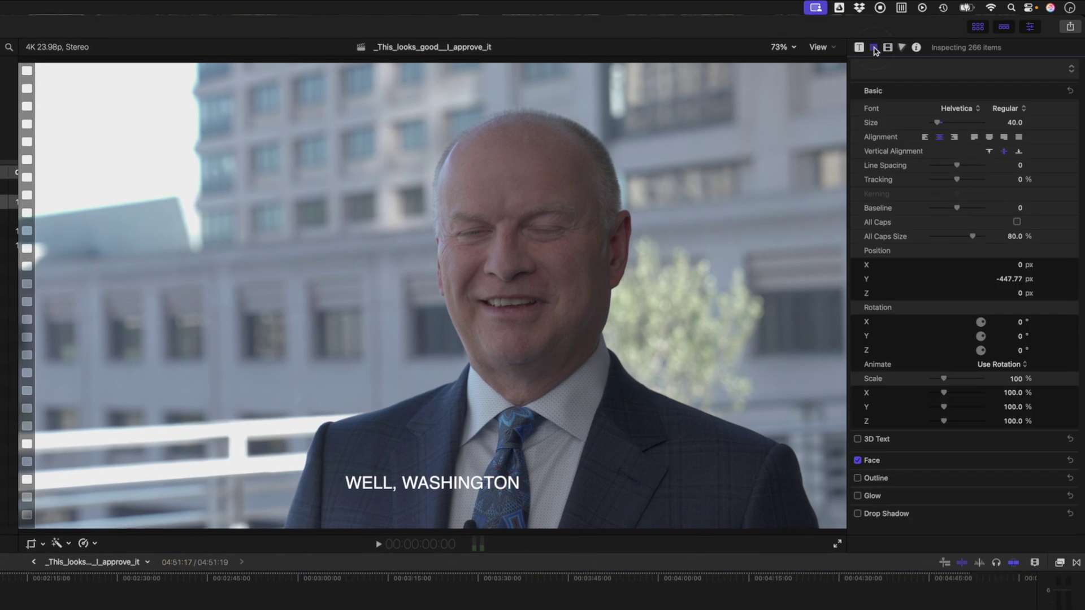
left_click(983, 42)
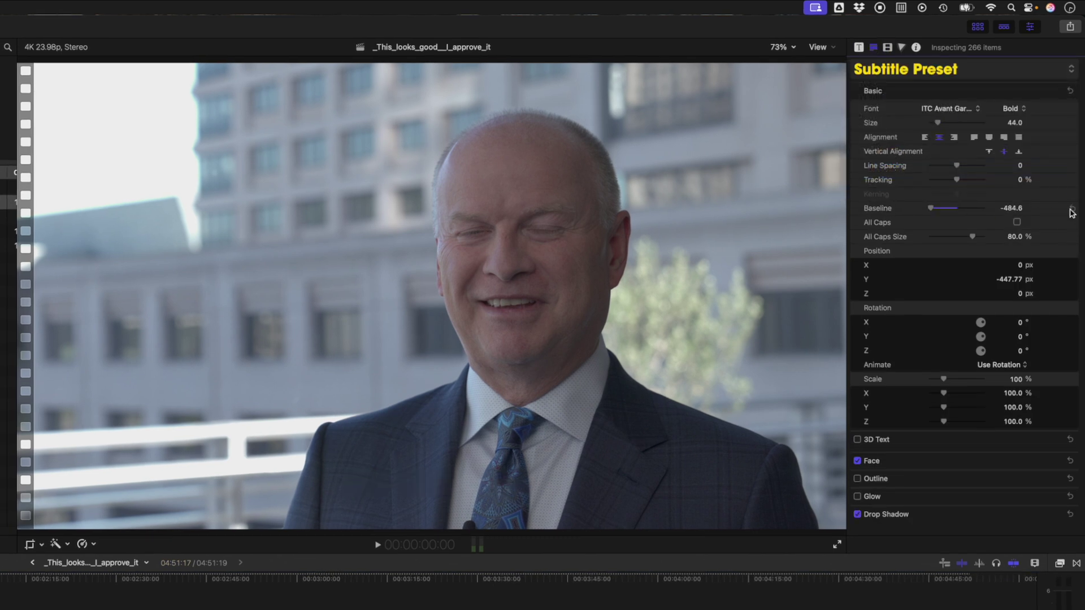
left_click(1072, 209)
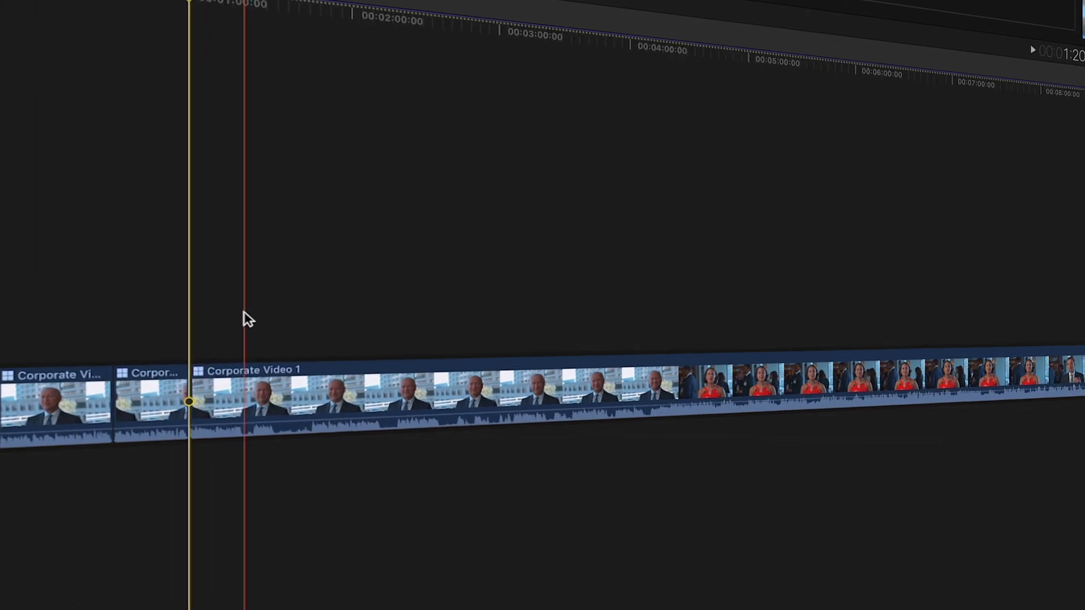
- Play back the rough-cut timeline, then turn on Multicams beside Interviews in Eddie AI
key("super+b")
key("super+b")
key("super+b")
key("super+b")
key("super+b")
key("super+b")
key("super+b")
key("super+b")
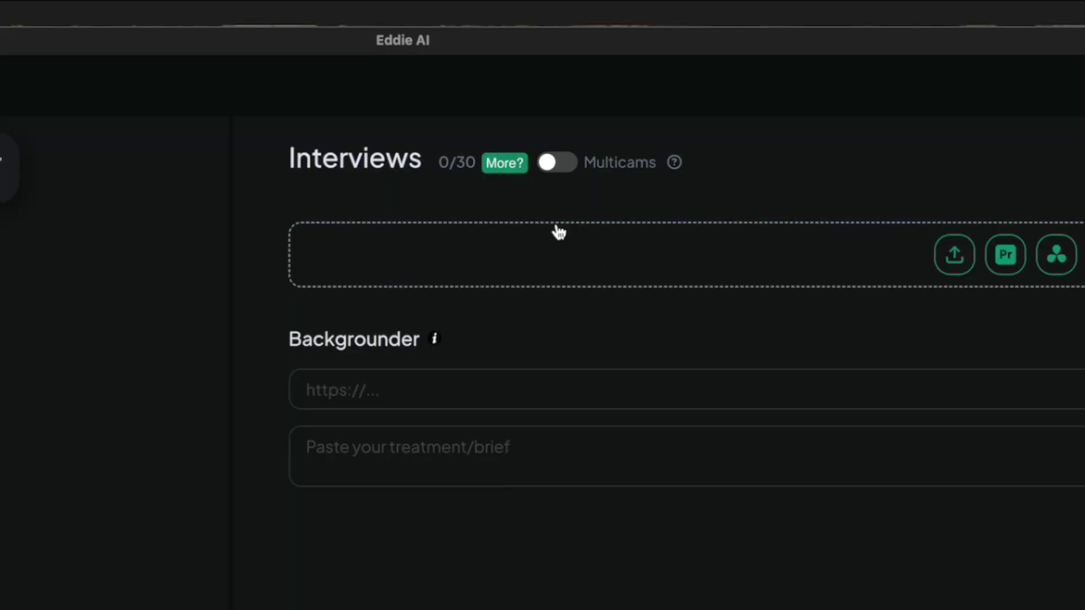
left_click(557, 163)
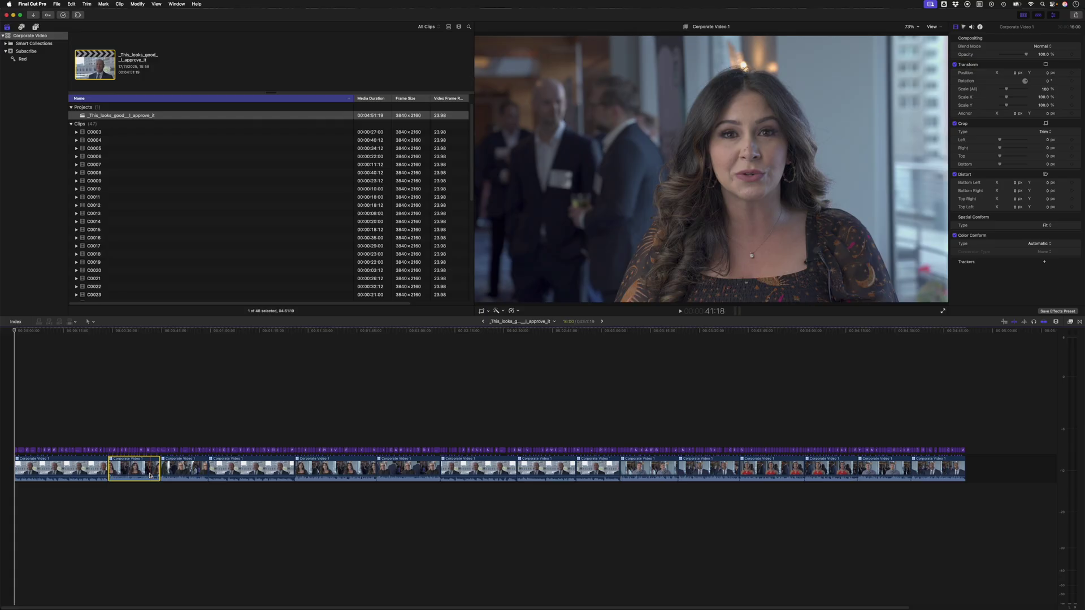
- Open the Corporate Video 1 multicam clip, fit it in the timeline and play it through
double_click(151, 475)
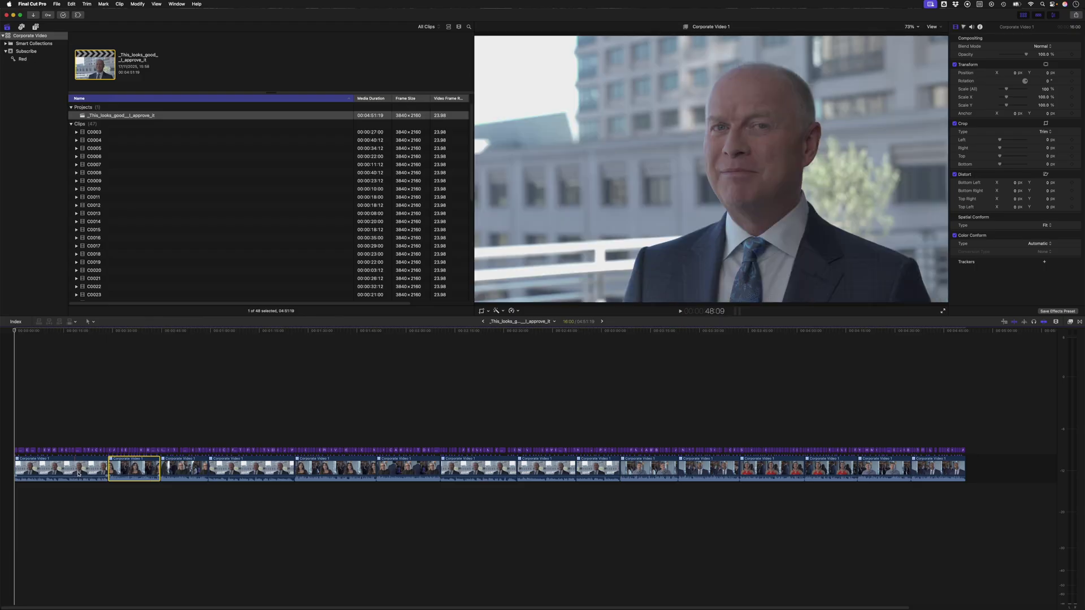
key("shift+z")
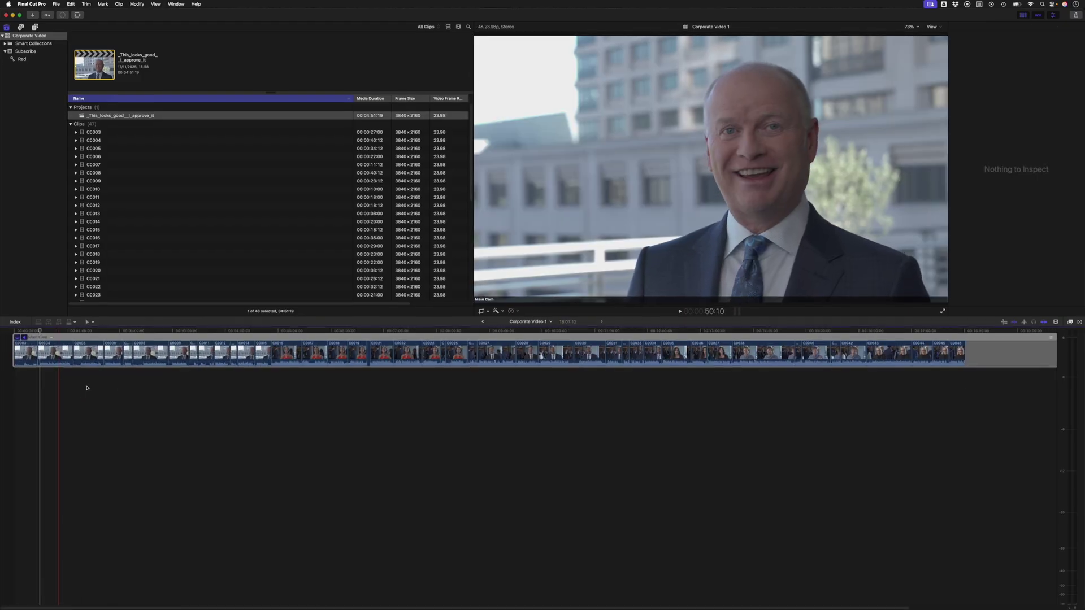
key("space")
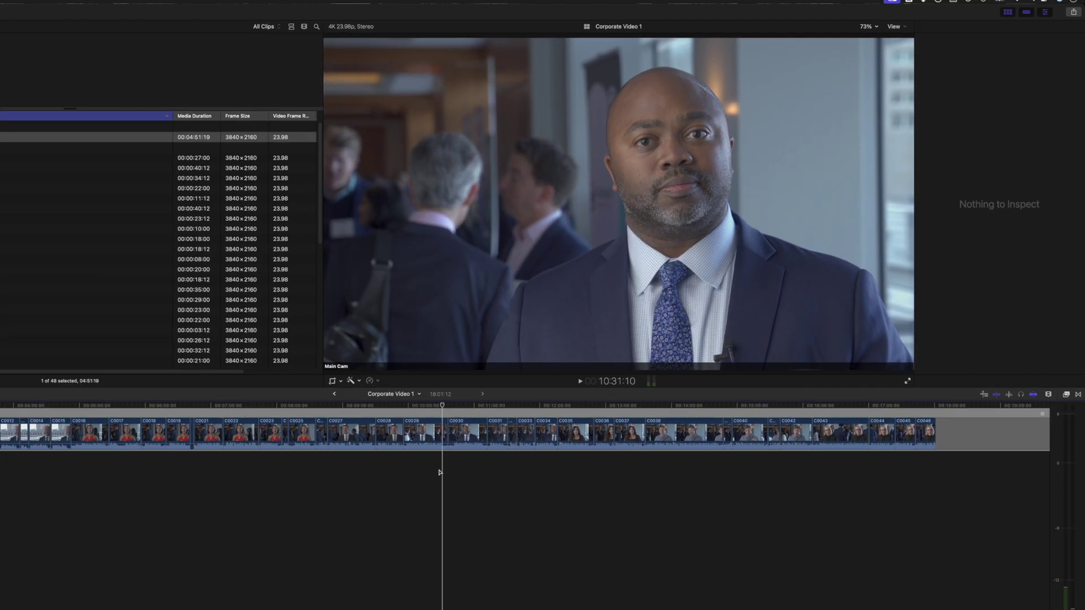
key("space")
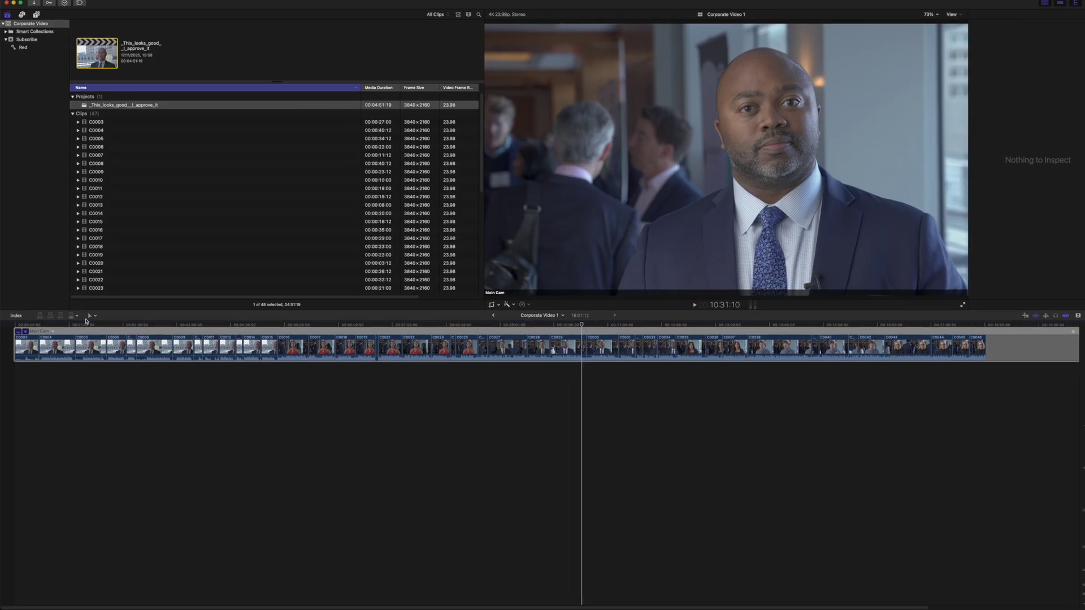
- Add a new angle named Audio and paste the separate audio clips into it
left_click(53, 332)
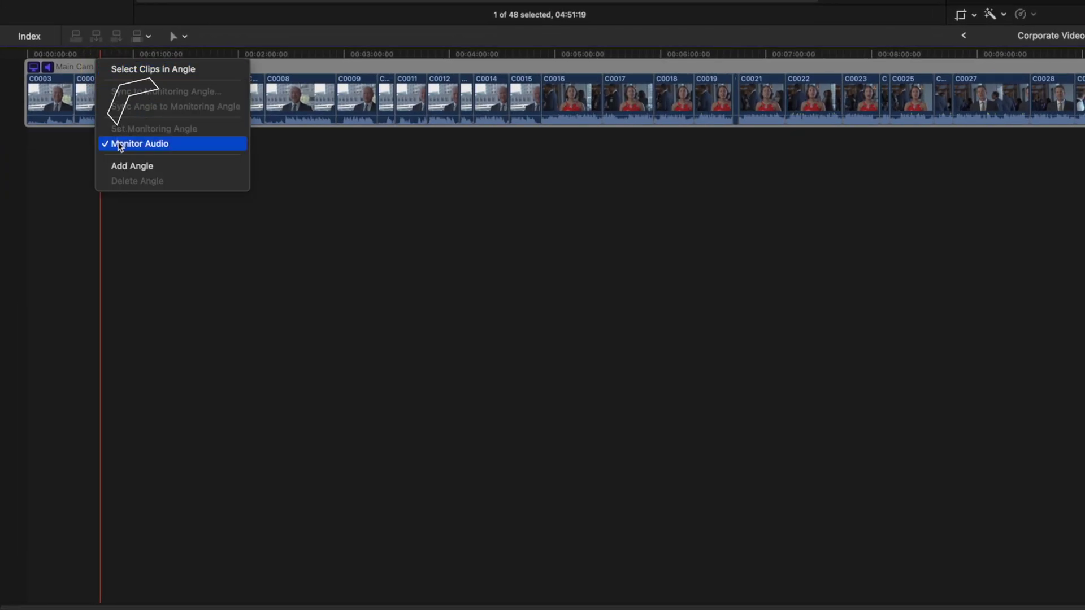
left_click(125, 167)
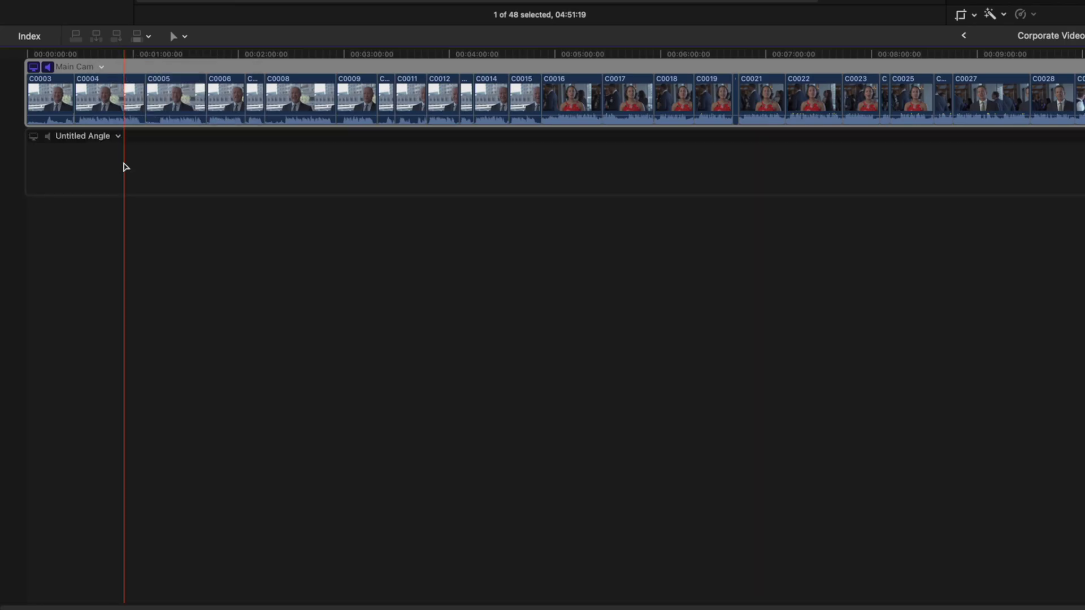
double_click(83, 138)
type("Audio")
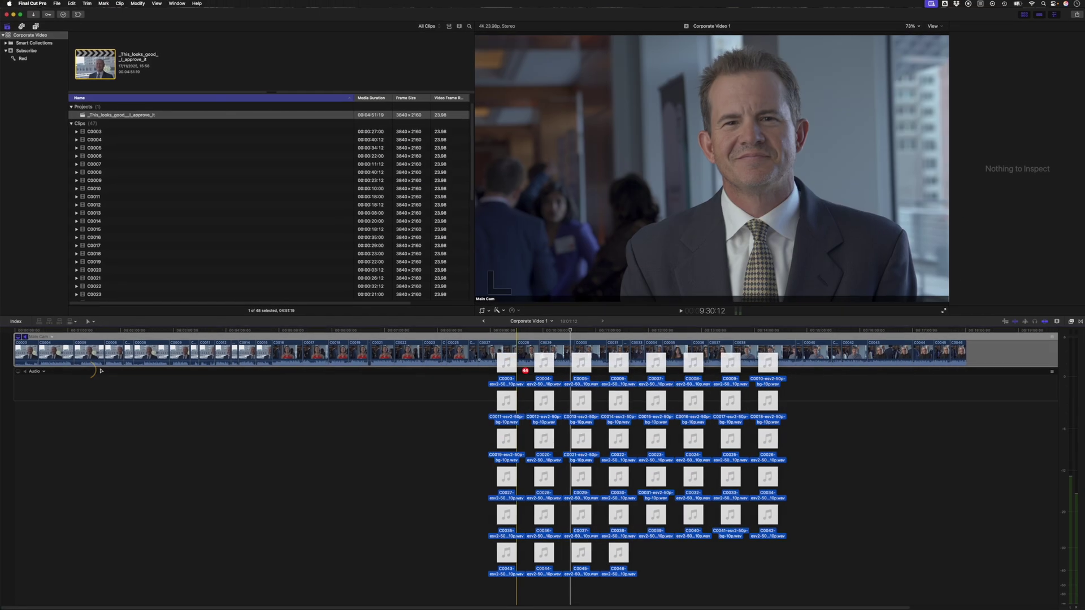
left_click(44, 166)
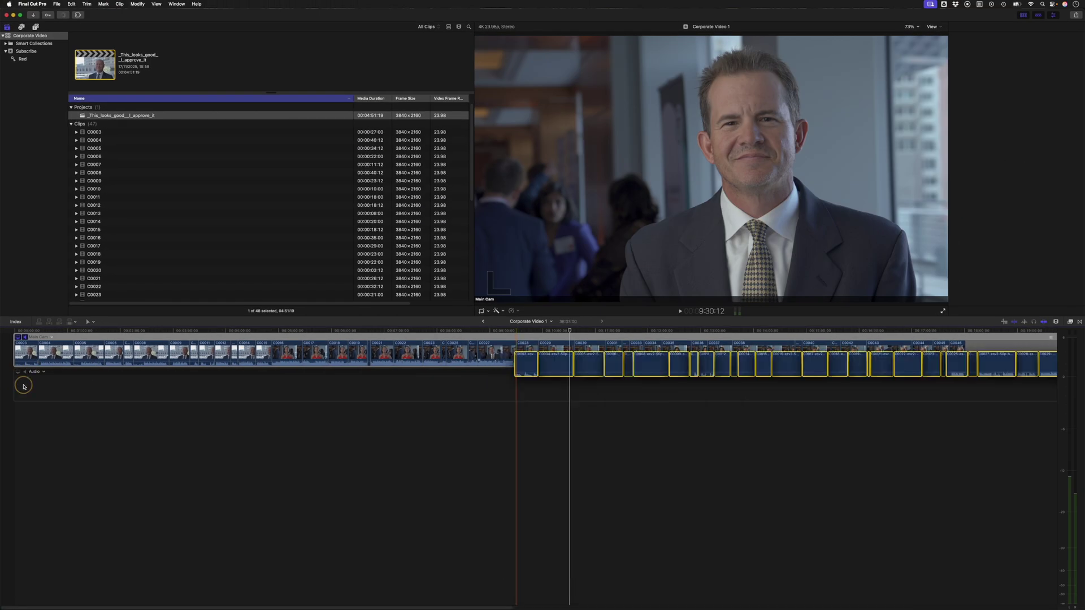
key("super+v")
key("super+4")
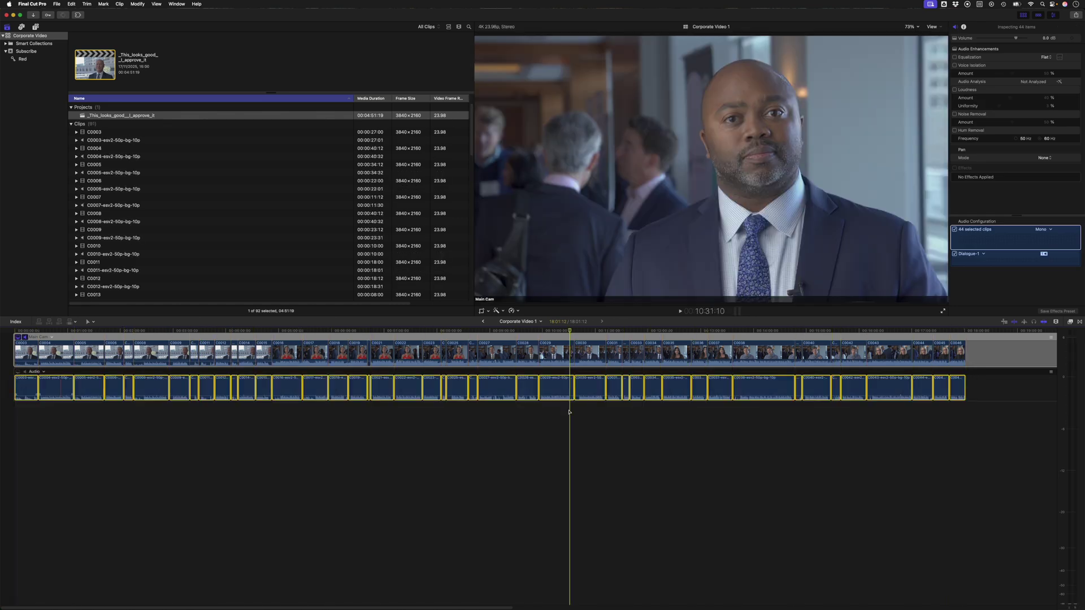
key("super+equal")
key("super+equal")
key("super+equal")
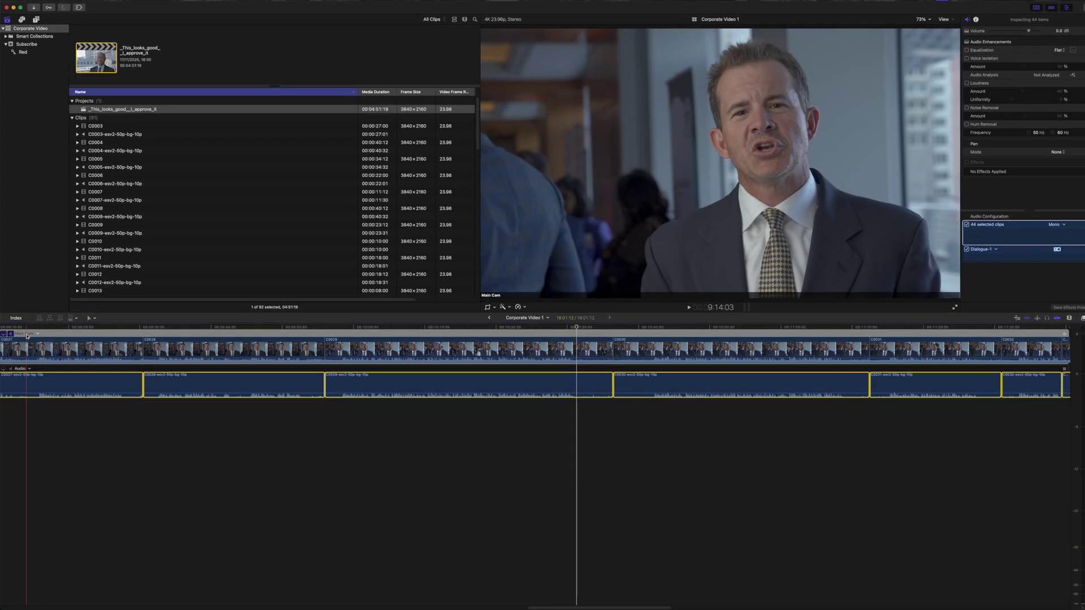
left_click(4, 366)
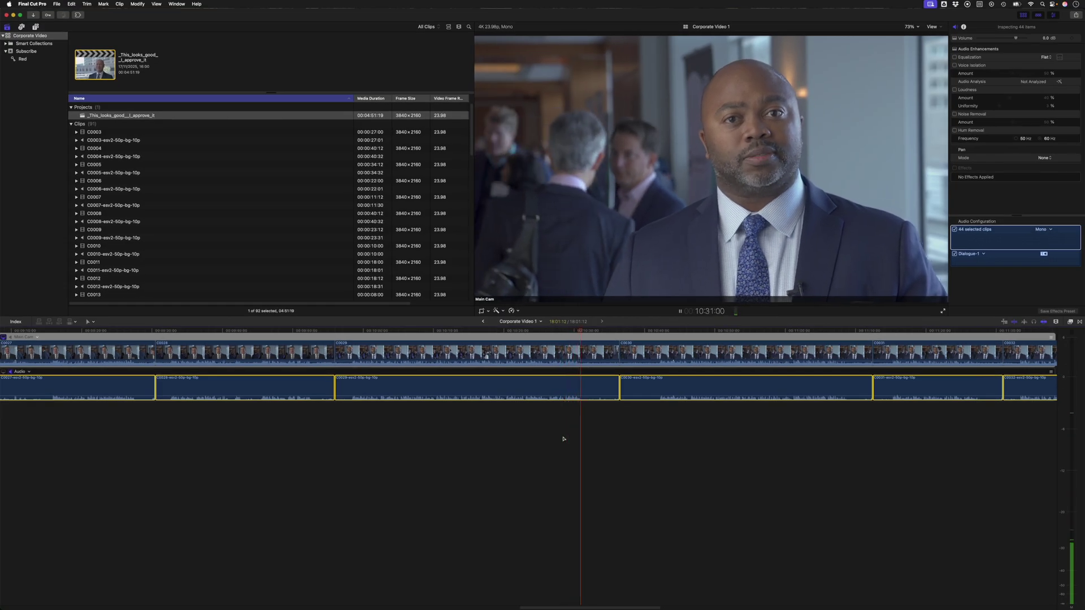
key("space")
- Switch all project clips' audio from Main Cam to the Audio angle
left_click(483, 323)
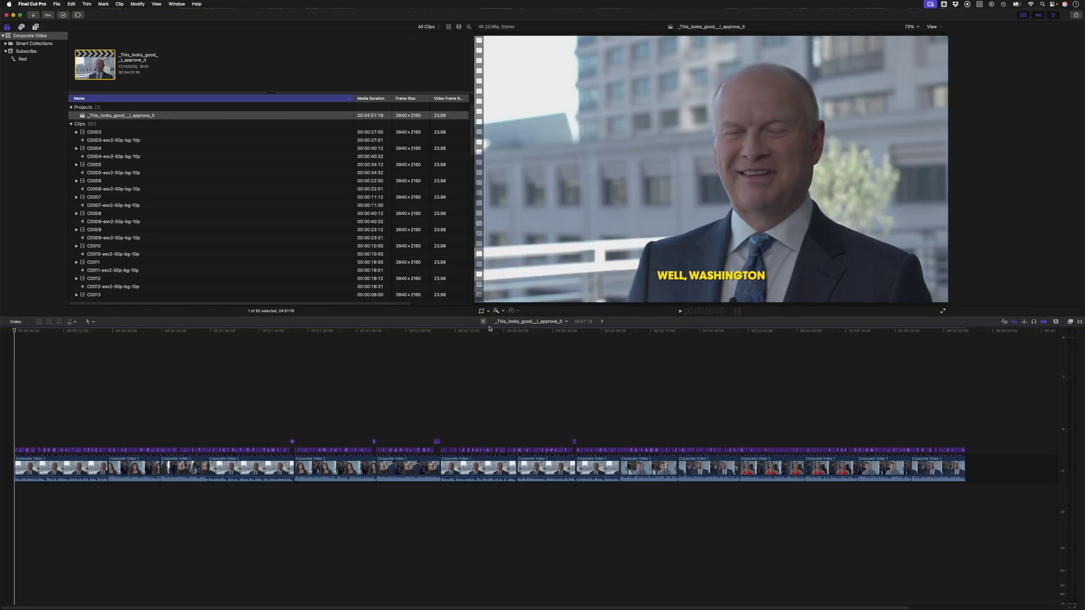
left_click_drag(67, 499, 928, 482)
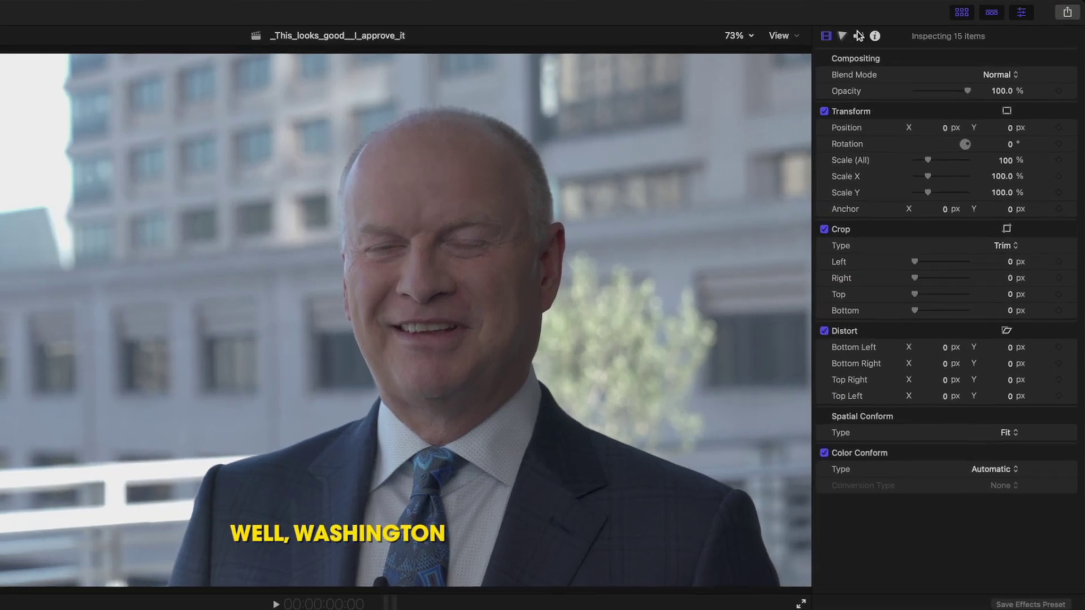
left_click(971, 27)
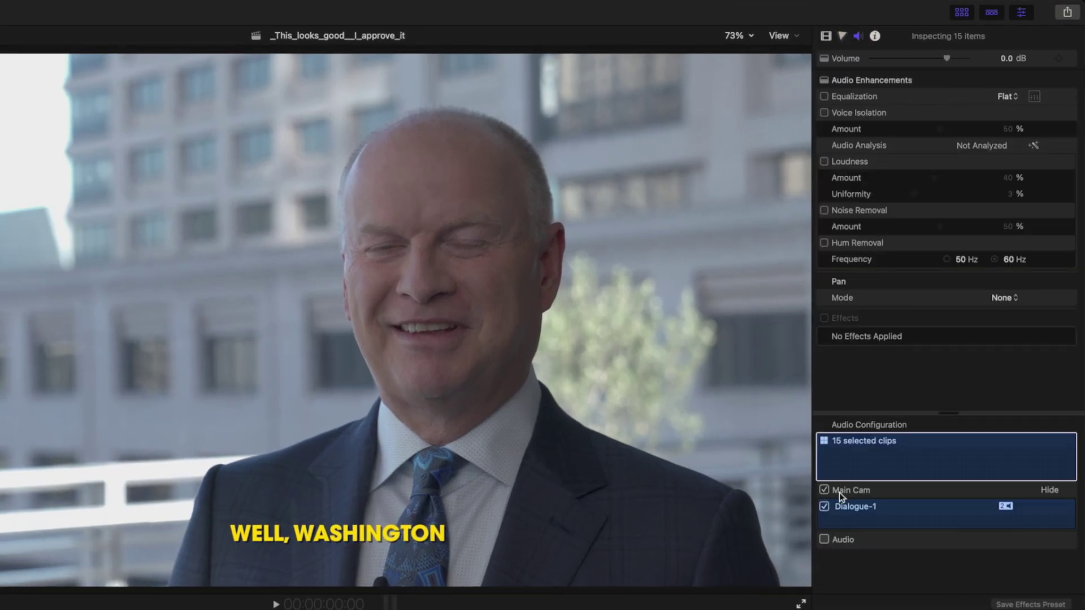
left_click(824, 490)
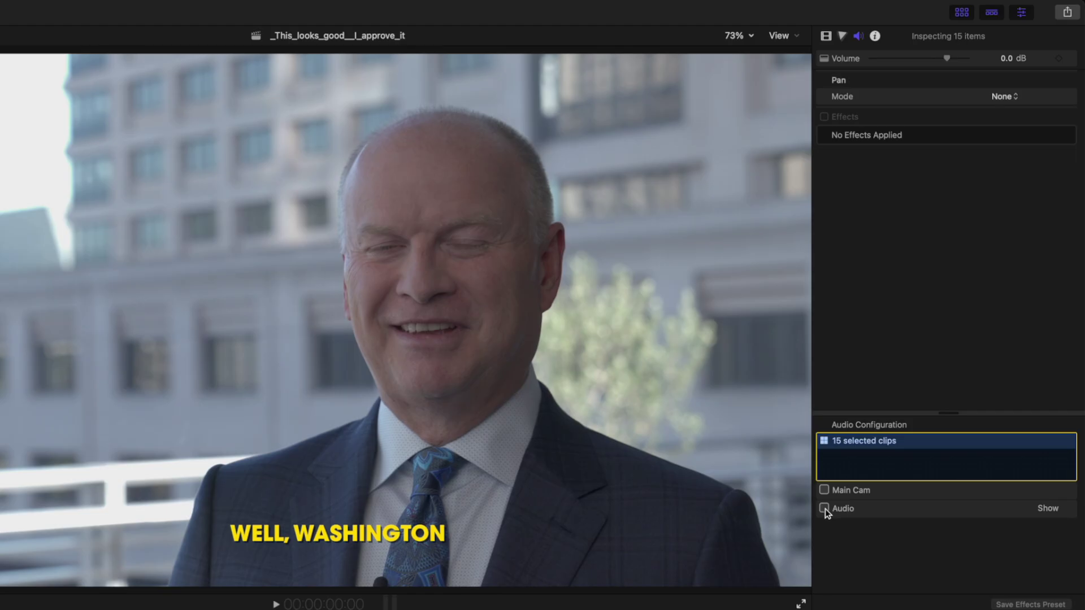
left_click(825, 509)
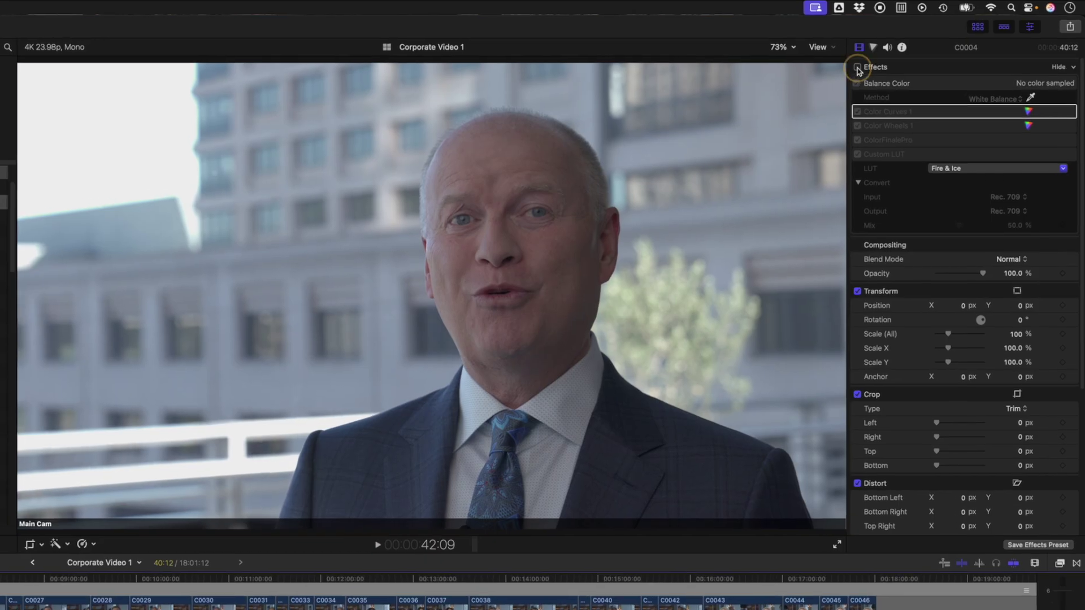
- Enable C0004's colour grade effects and paste them onto all 43 clips in the angle
left_click(857, 67)
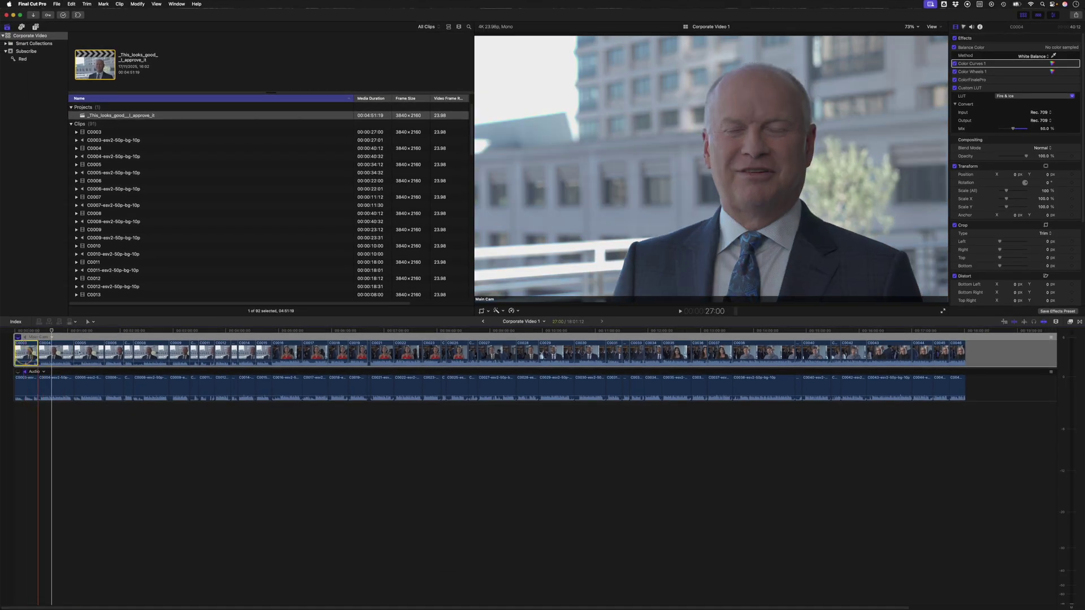
key("super+a")
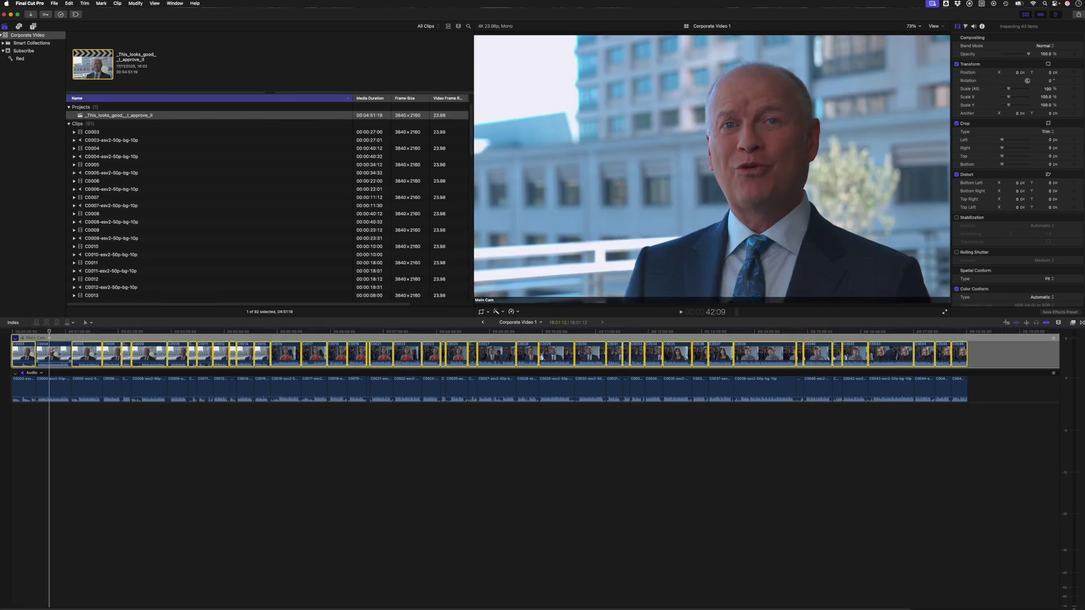
key("super+shift+v")
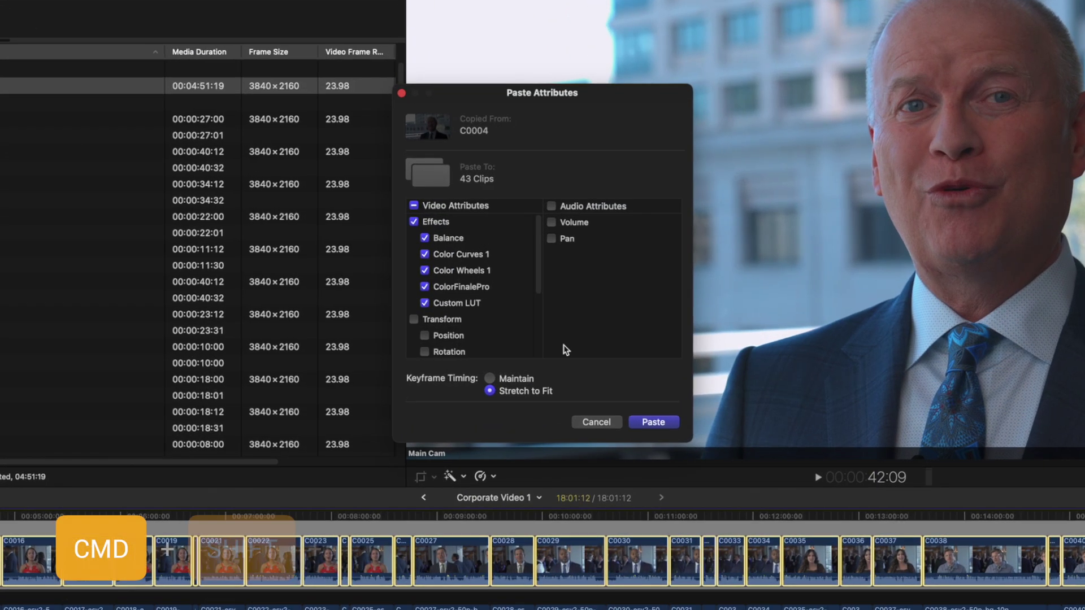
left_click(666, 422)
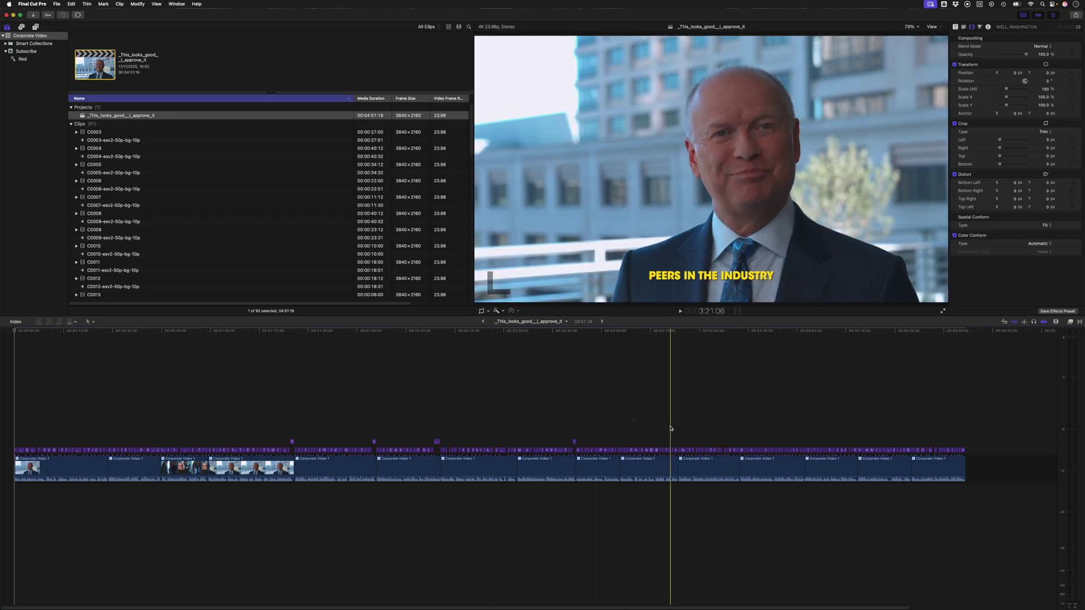
- Check the graded clips in the project, then reopen the Corporate Video 1 multicam clip
left_click(66, 468)
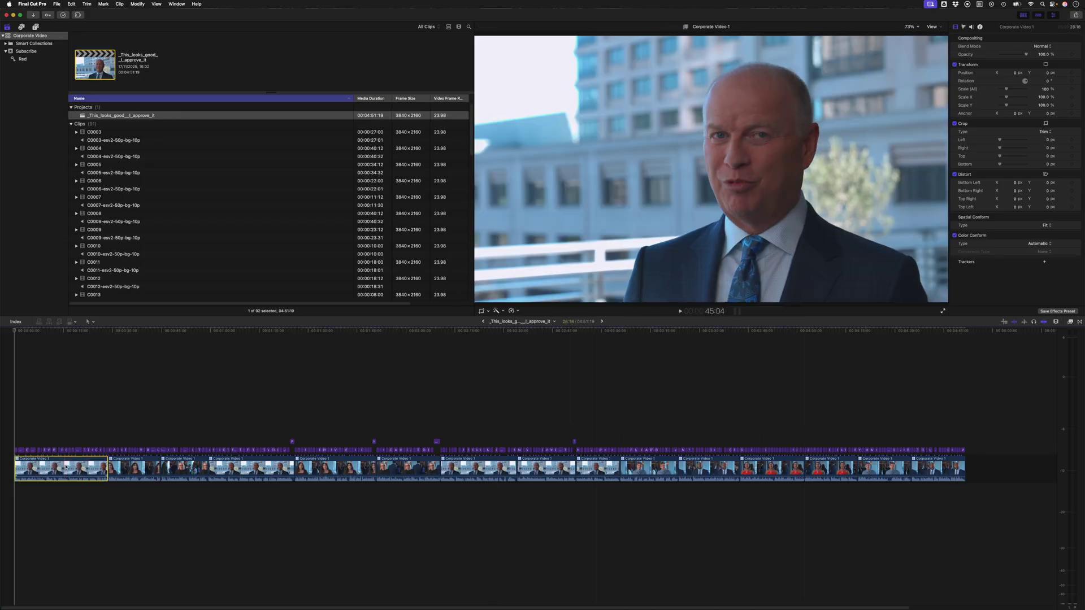
left_click_drag(123, 495, 273, 484)
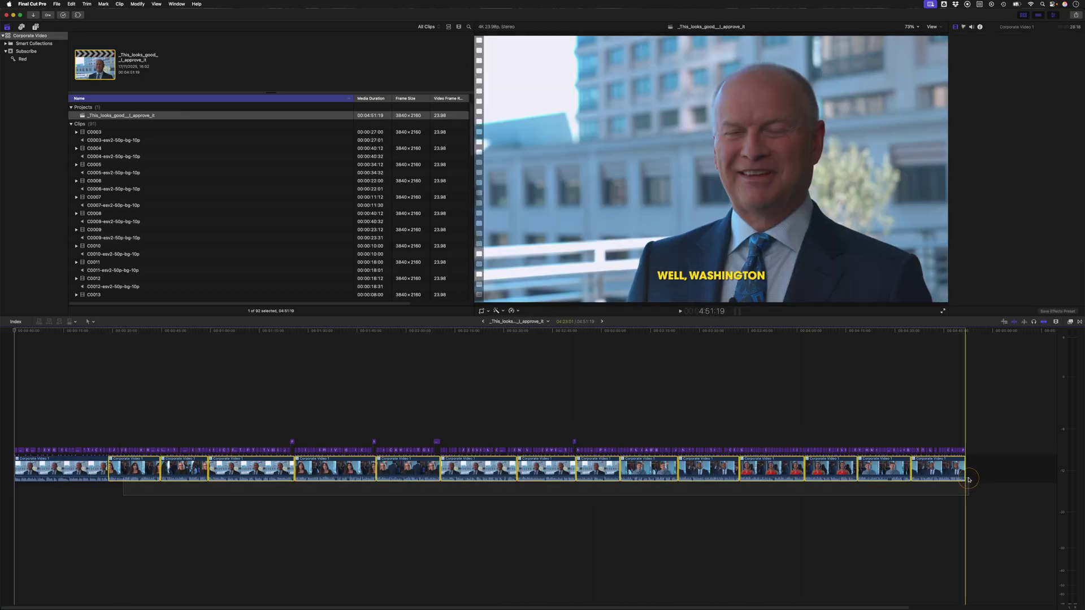
left_click_drag(968, 480, 968, 479)
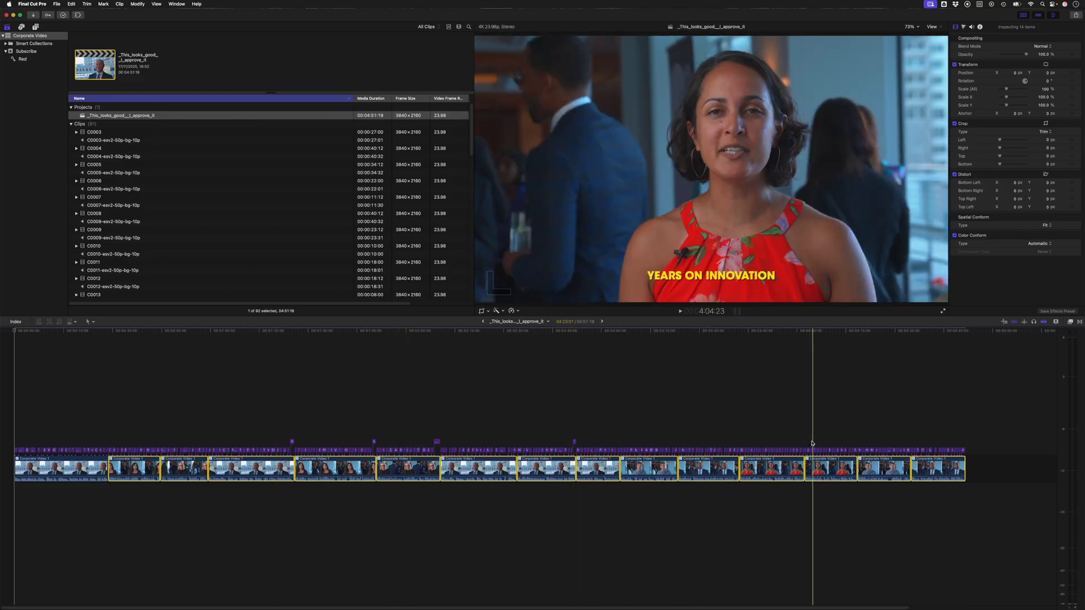
left_click(468, 394)
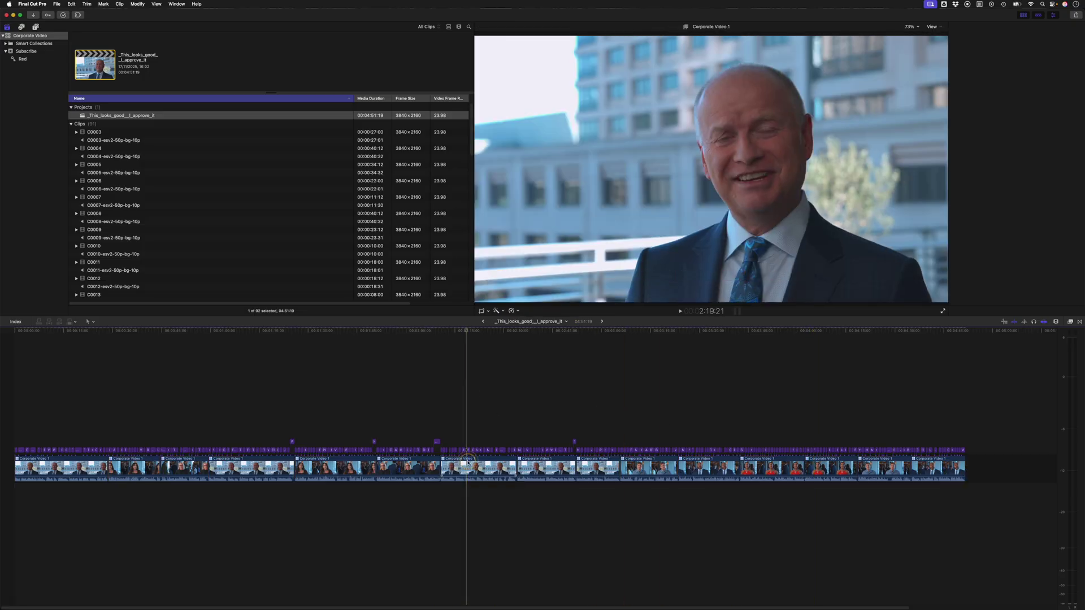
double_click(468, 462)
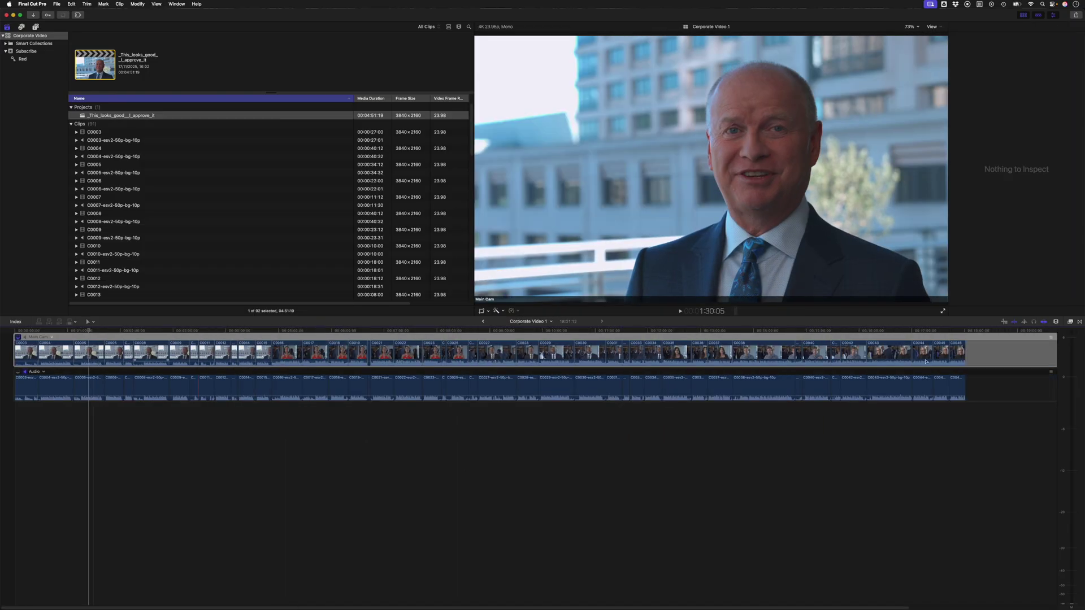
- Set up a podcast rough cut with non-overlapping audio, Host.mp4 as Camera 1 and Guest.mp4 as Camera 2
key("super+a")
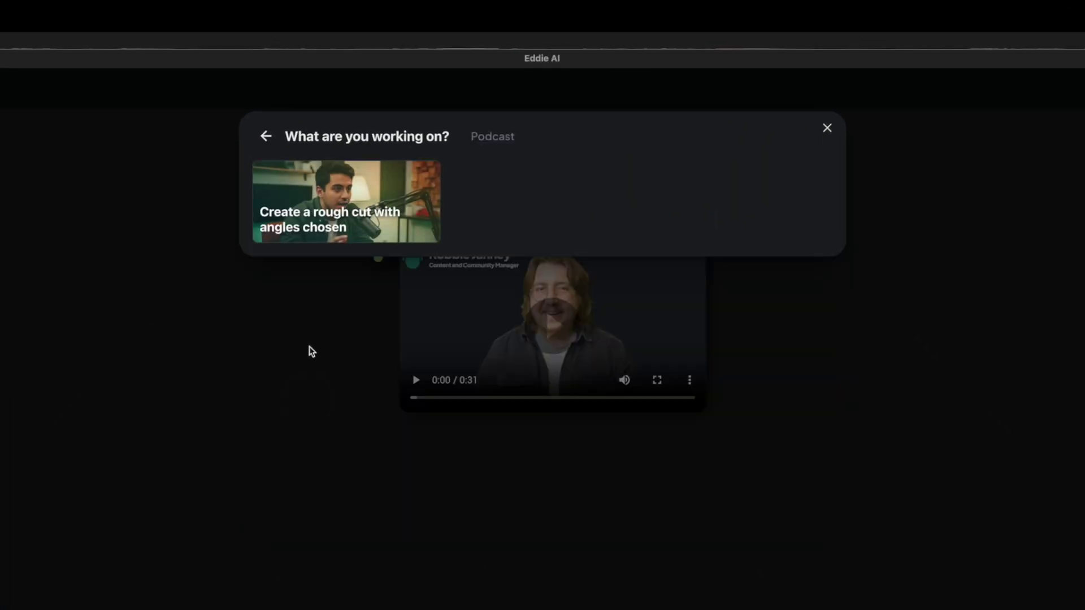
left_click(329, 245)
left_click(540, 110)
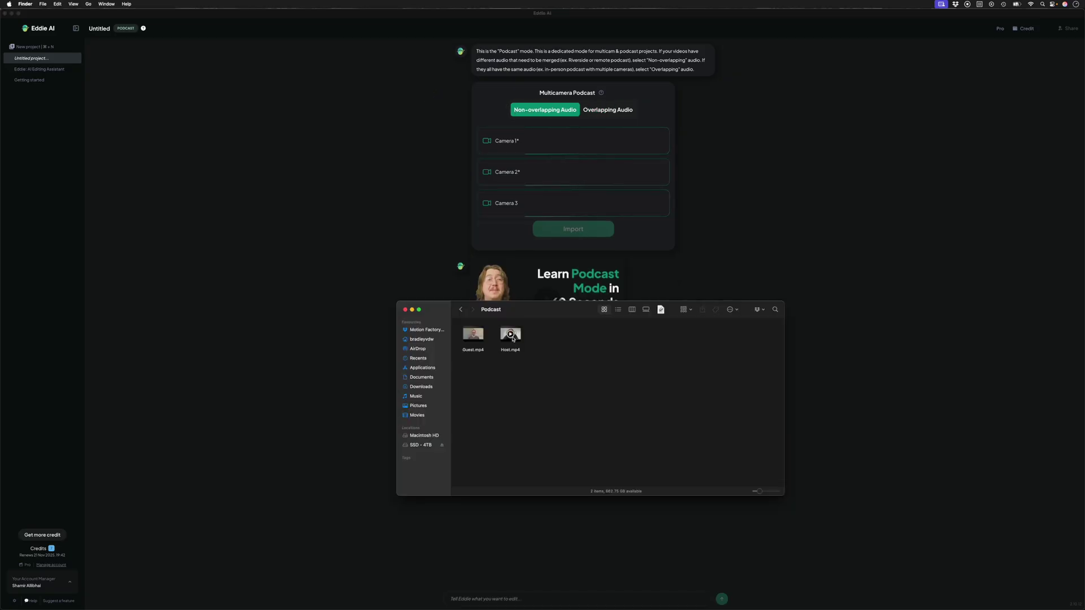
left_click_drag(510, 334, 534, 142)
left_click_drag(473, 334, 557, 187)
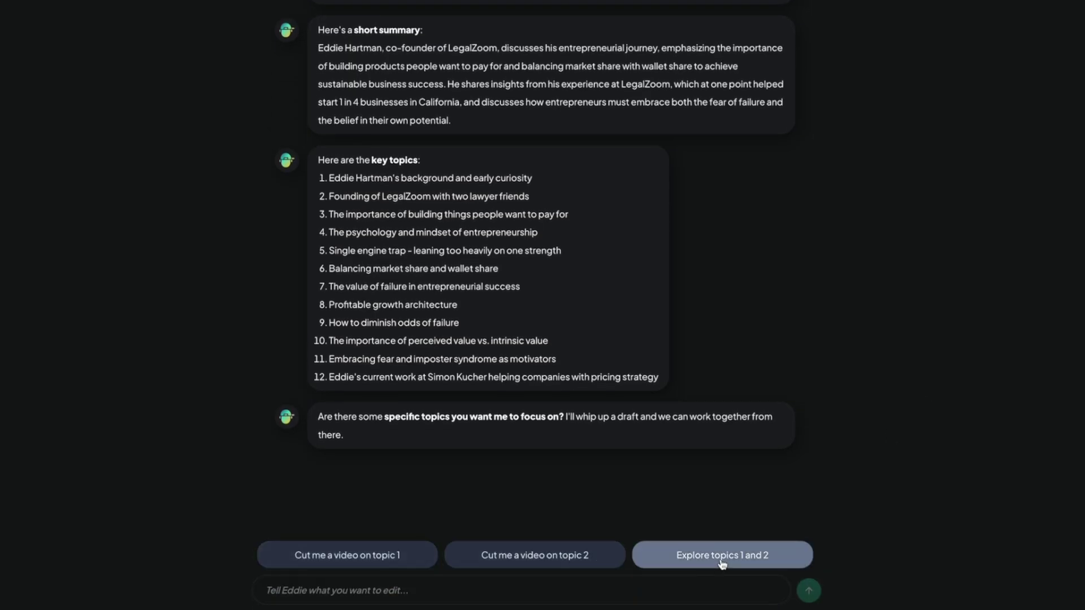
left_click(288, 599)
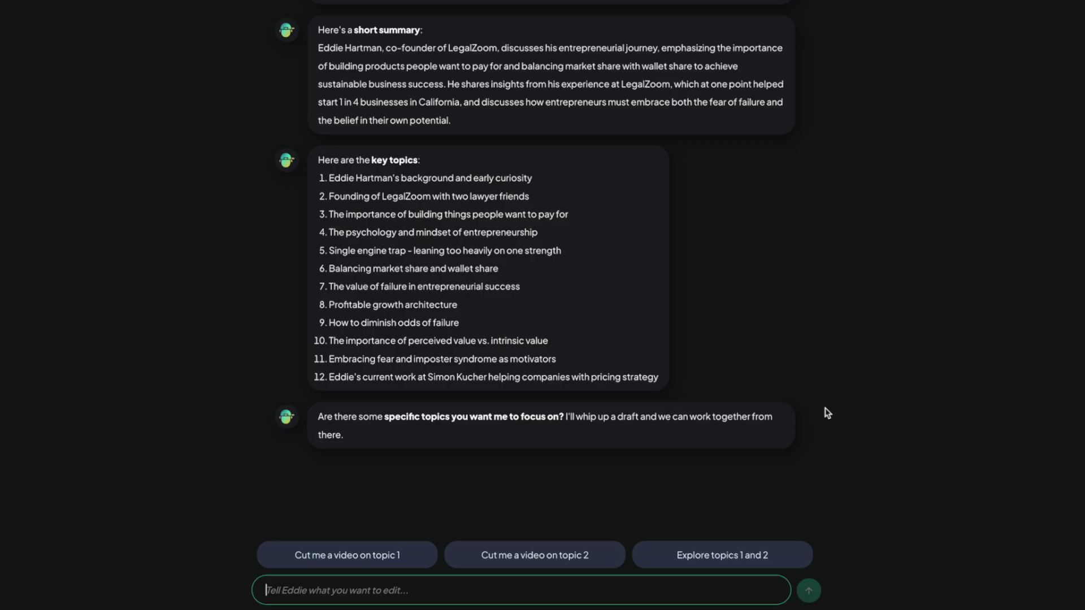
- Ask Eddie to 'Cut me a video on topic 7' and bring up export for the resulting Story_2 clip
type("Cut me")
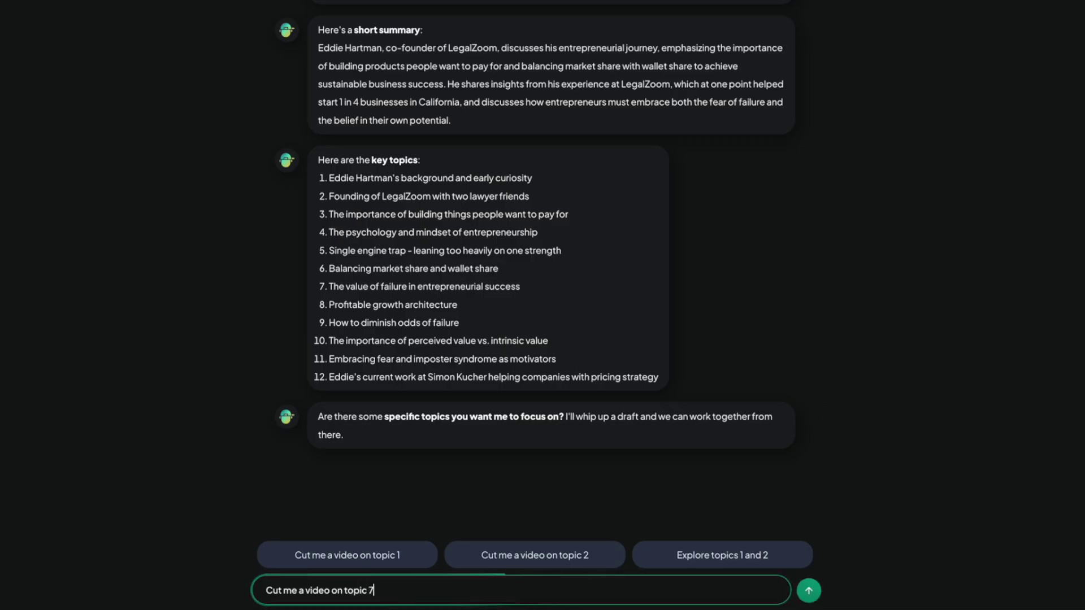
type(" a video on topic 7")
key("Return")
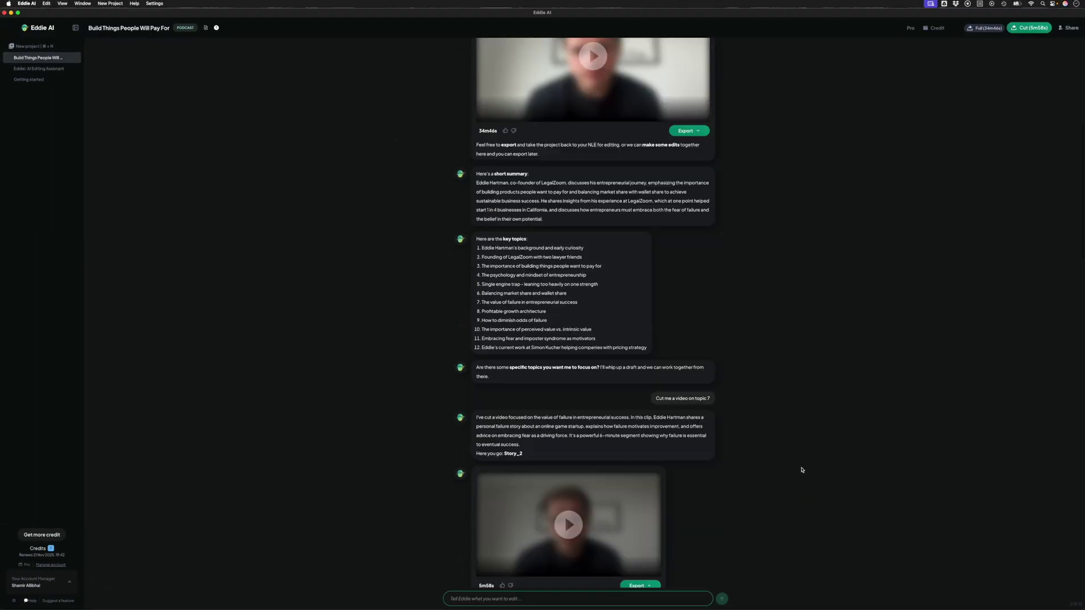
scroll(527, 478, "up", 10)
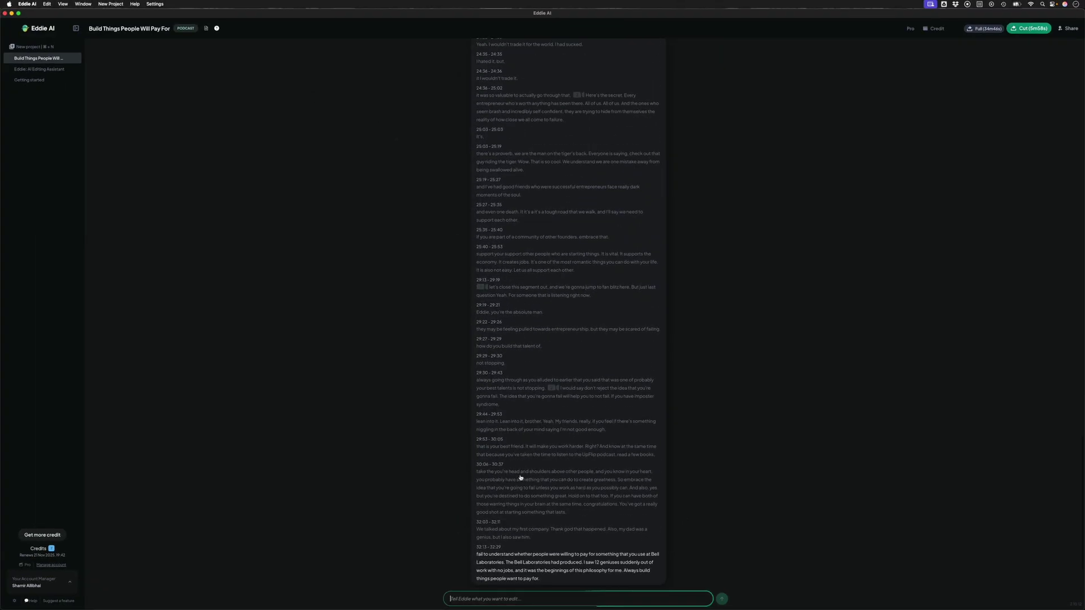
scroll(500, 251, "up", 13)
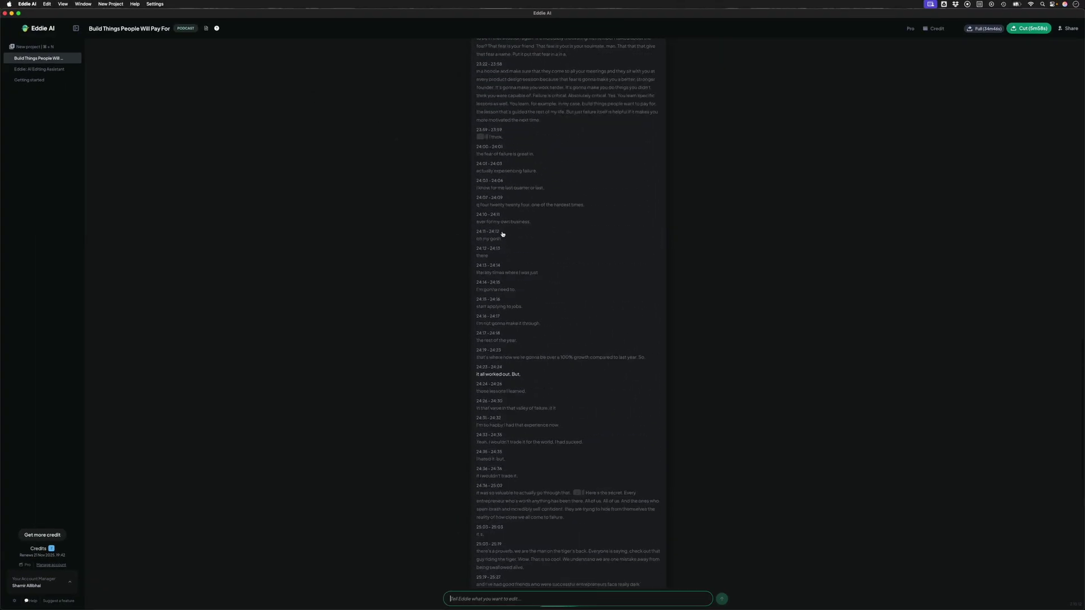
scroll(567, 251, "up", 15)
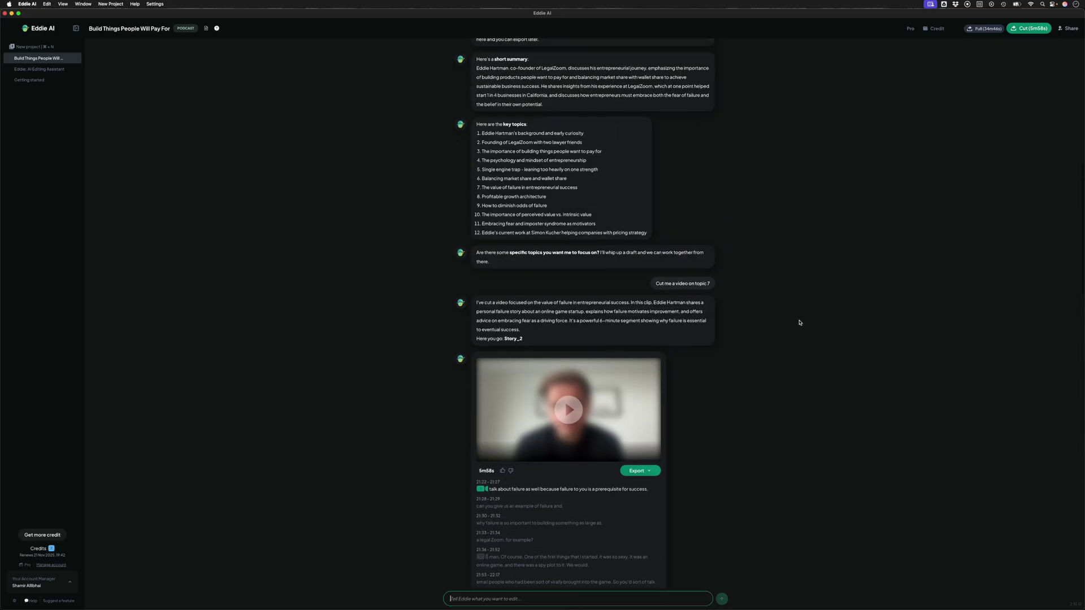
scroll(800, 323, "down", 1)
left_click(650, 434)
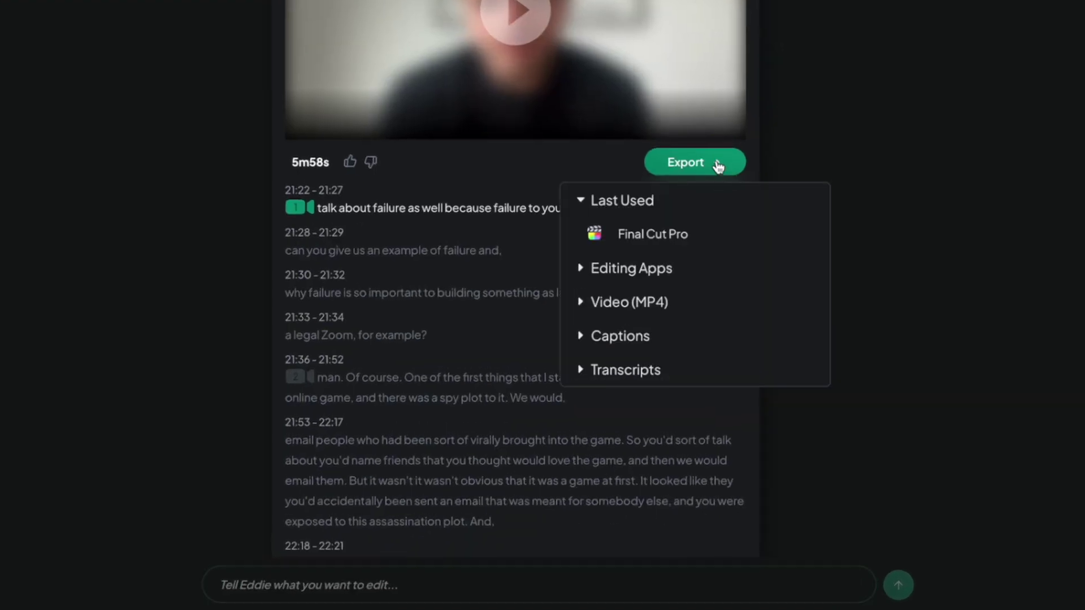
- Export the full 34m46s podcast cut into Final Cut Pro's Podcast event as a timeline
left_click(578, 268)
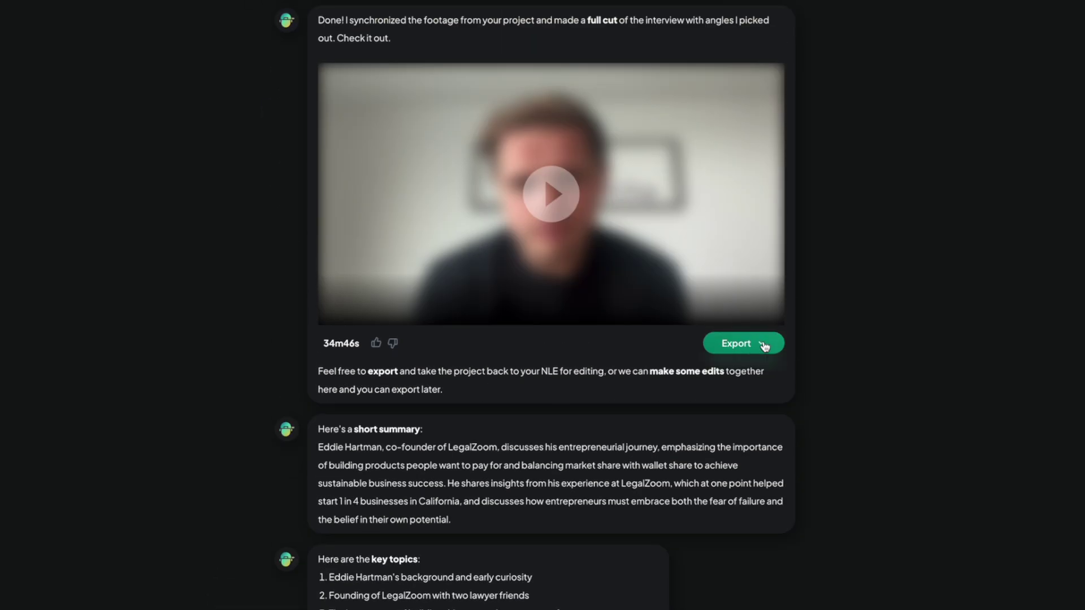
left_click(764, 346)
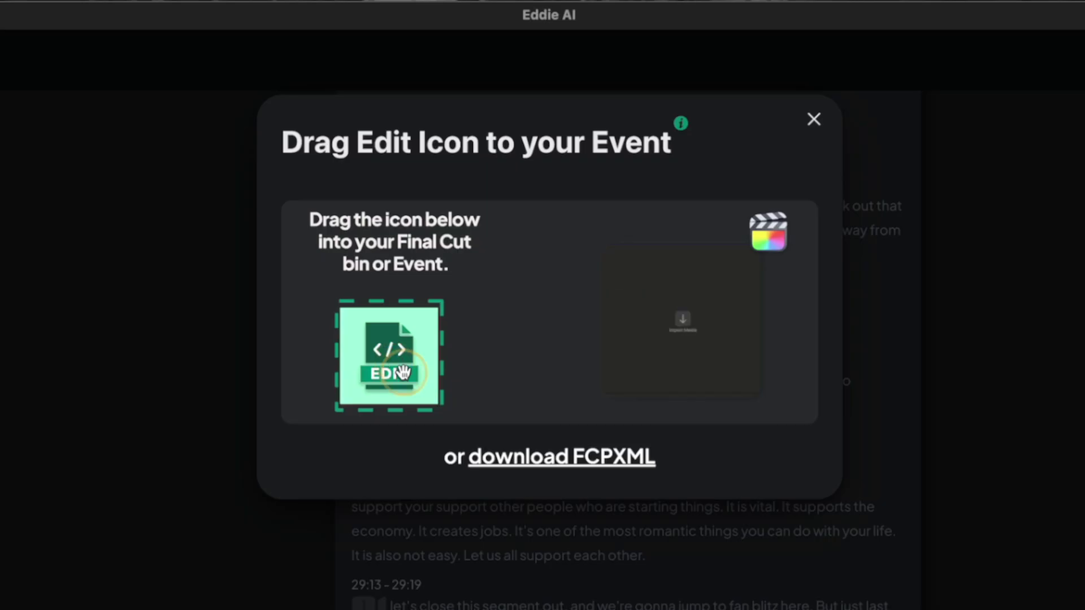
left_click_drag(403, 372, 61, 115)
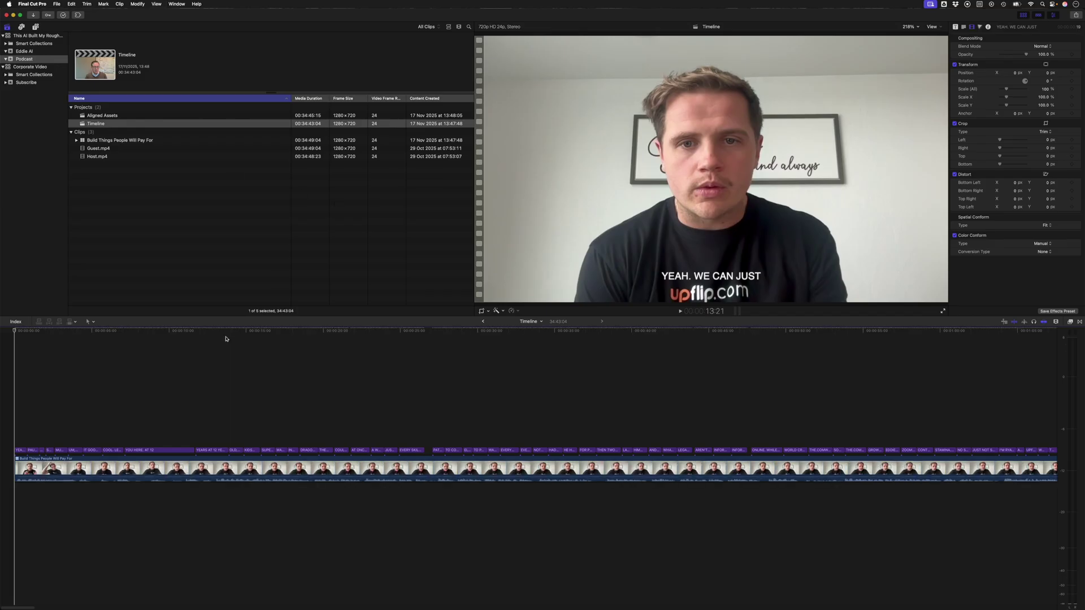
- Play the captioned timeline from about 1:41, then delete the through edit joining two Eddie AI clips
left_click_drag(58, 438, 311, 443)
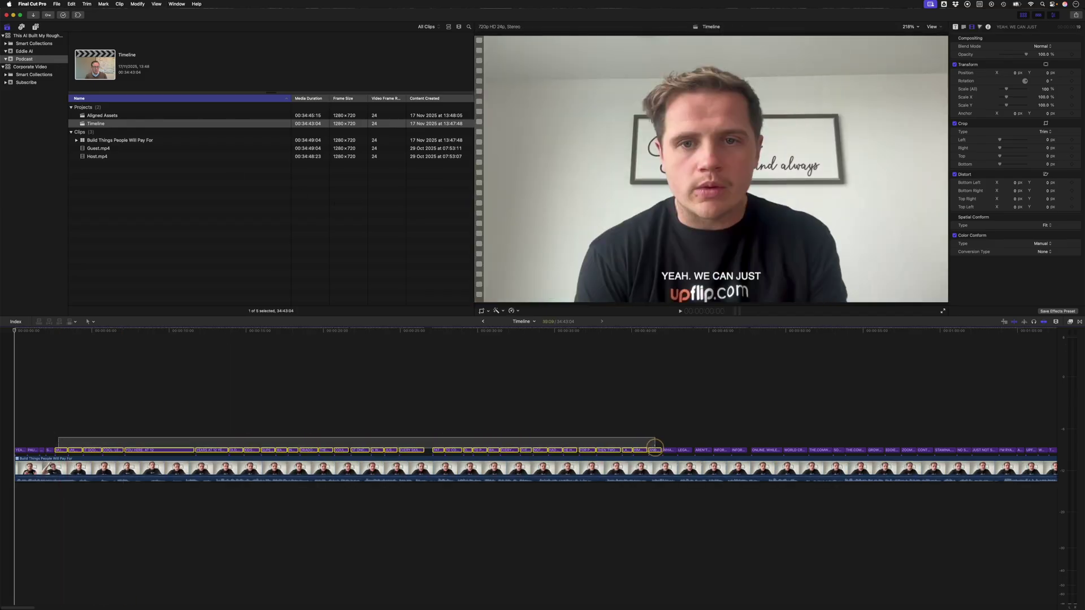
left_click_drag(654, 449, 701, 451)
scroll(706, 450, "right", 15)
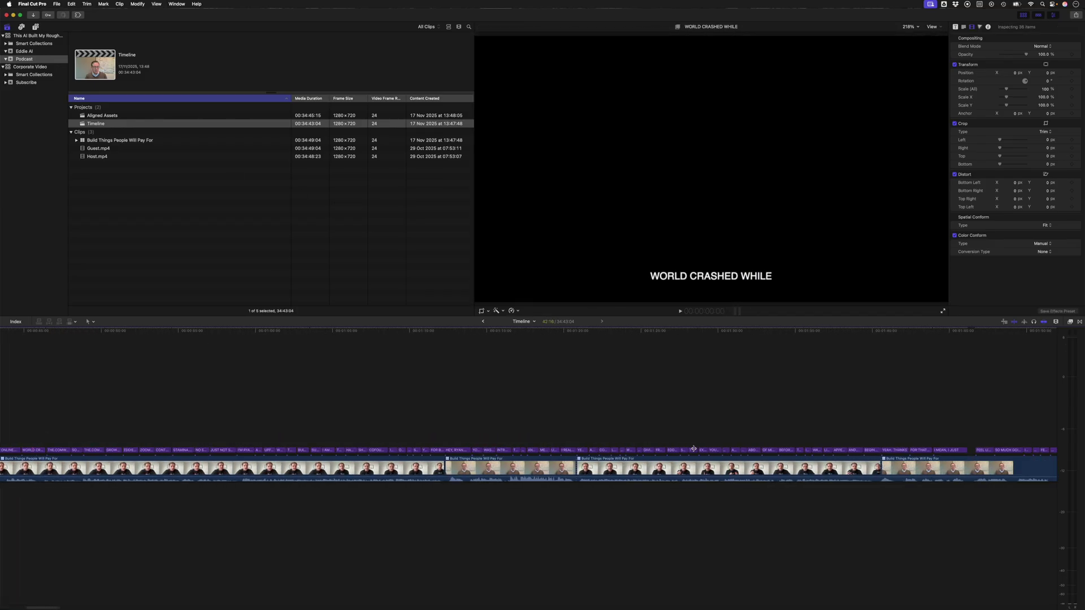
left_click(408, 421)
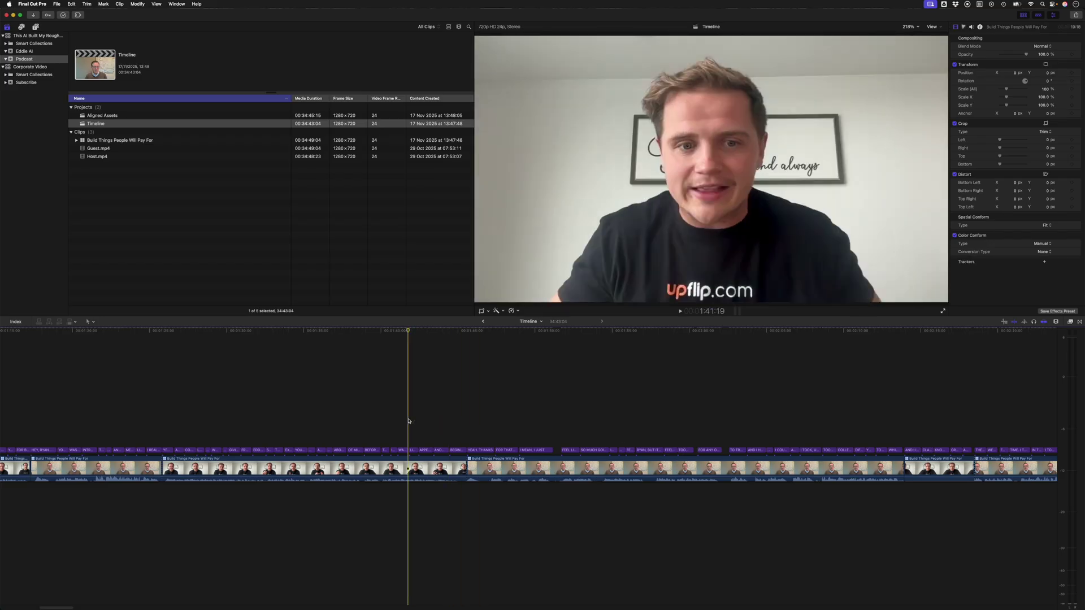
key("space")
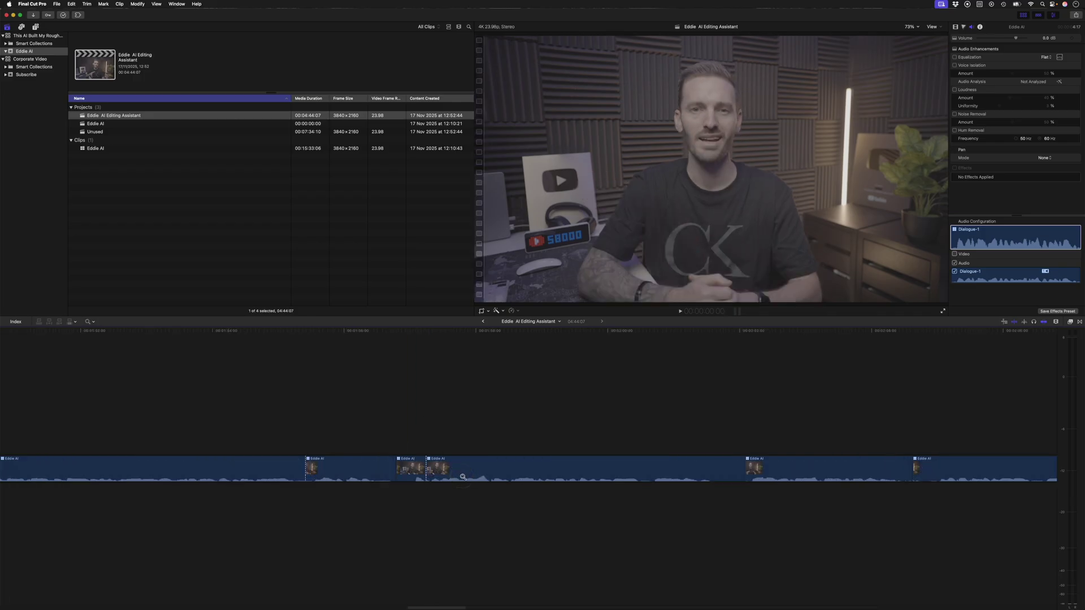
left_click(423, 469)
key("Delete")
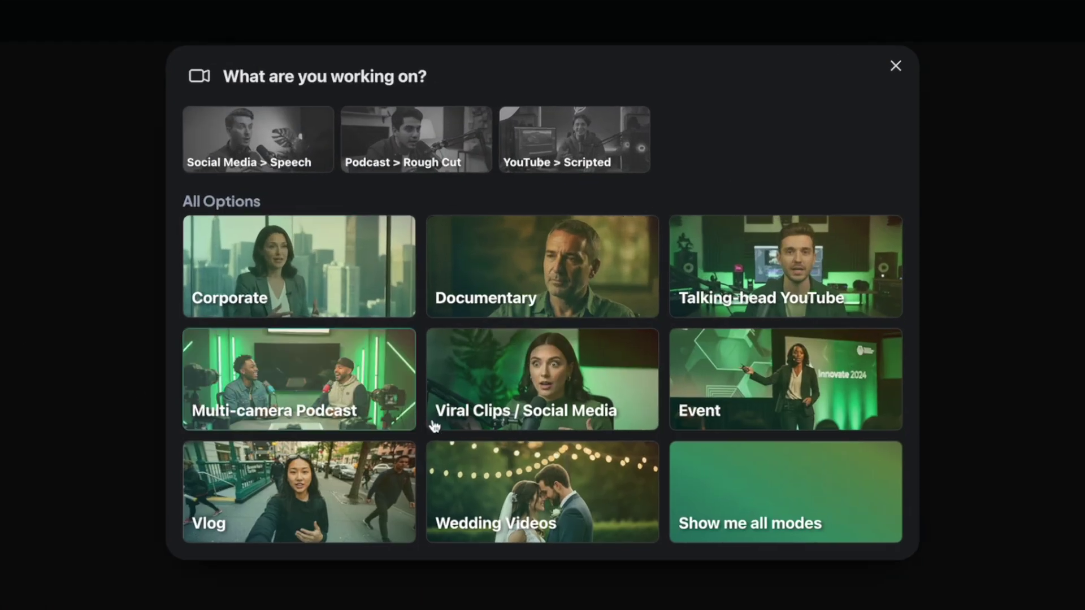
- Start a Viral Clips / Social Media project for videos with speech and copy the YouTube tutorial's share link
left_click(505, 421)
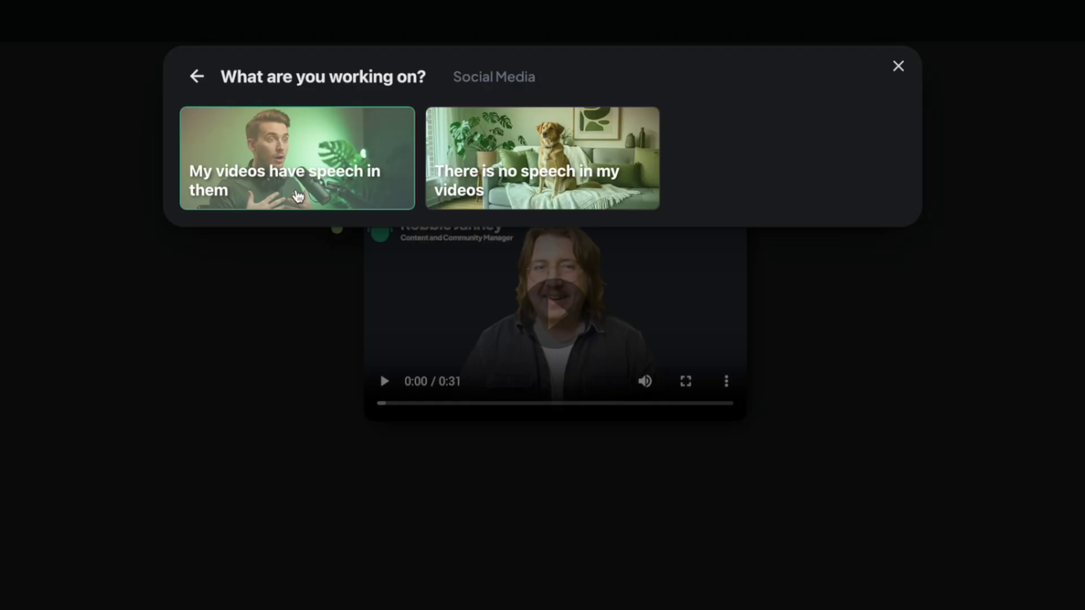
left_click(298, 197)
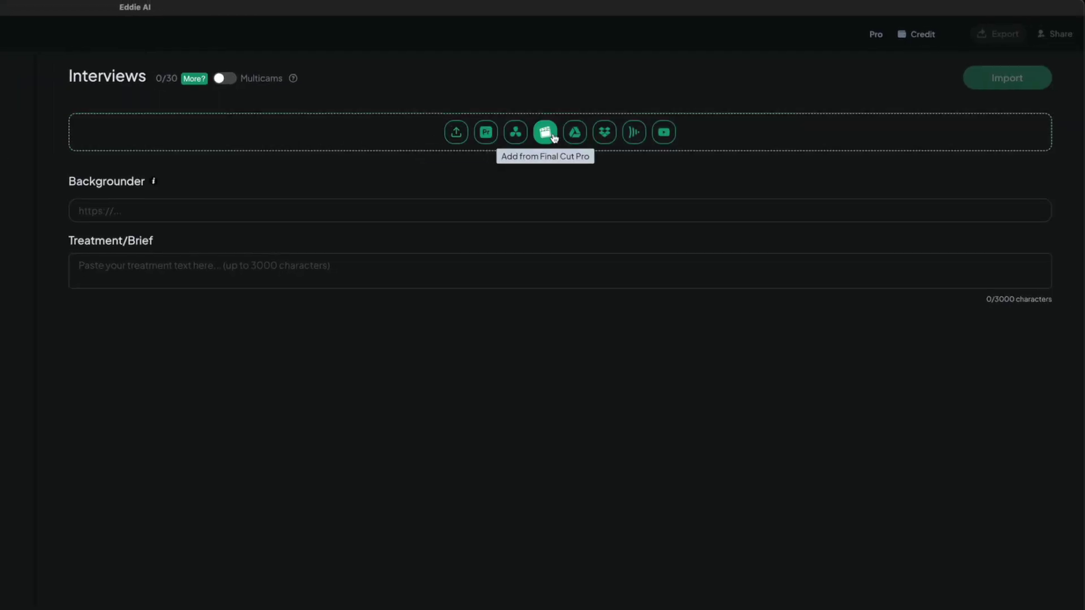
left_click(661, 135)
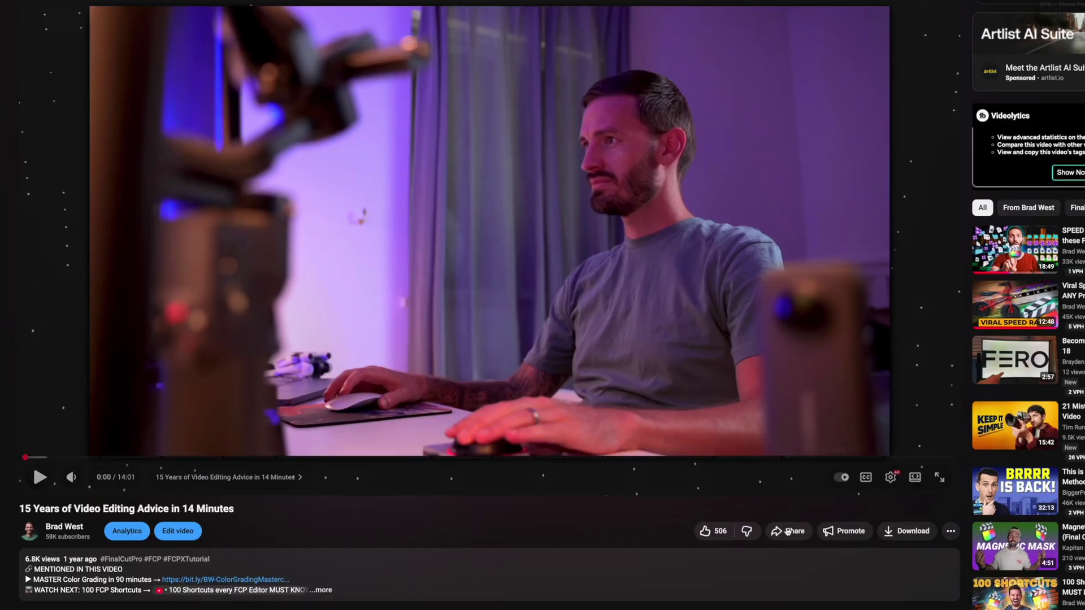
left_click(789, 528)
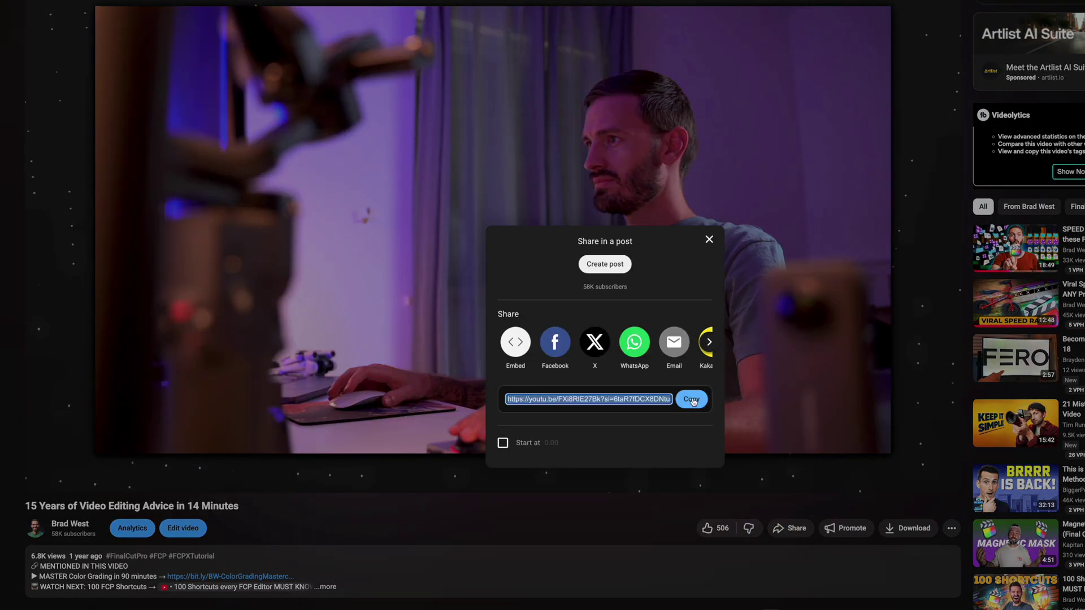
left_click(709, 241)
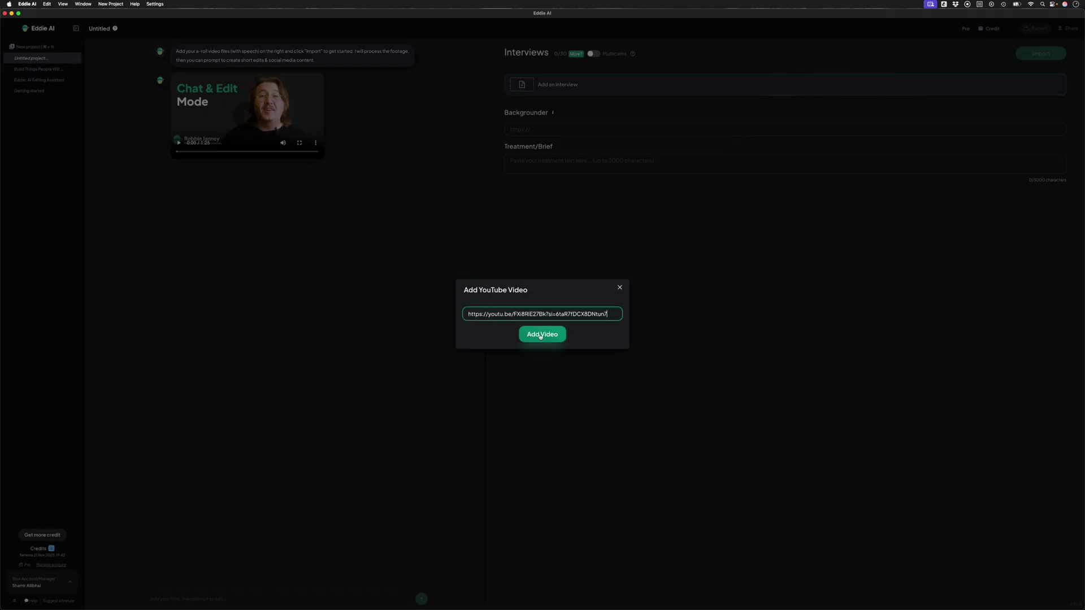
- Add the YouTube video as interview footage, import it, and pick Short edits/socials
left_click(541, 334)
left_click(1026, 53)
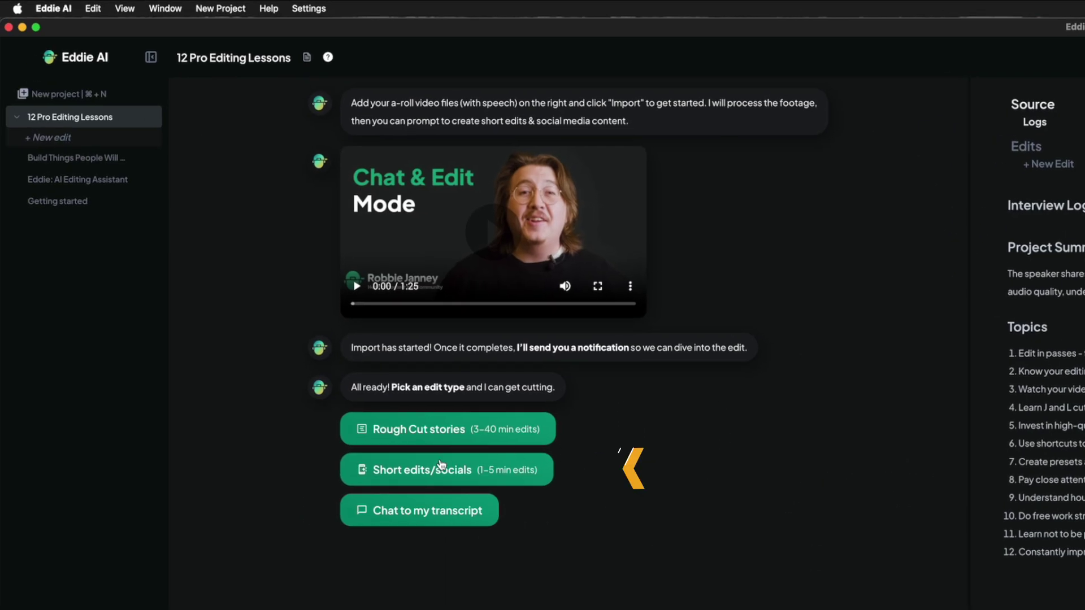
left_click(482, 478)
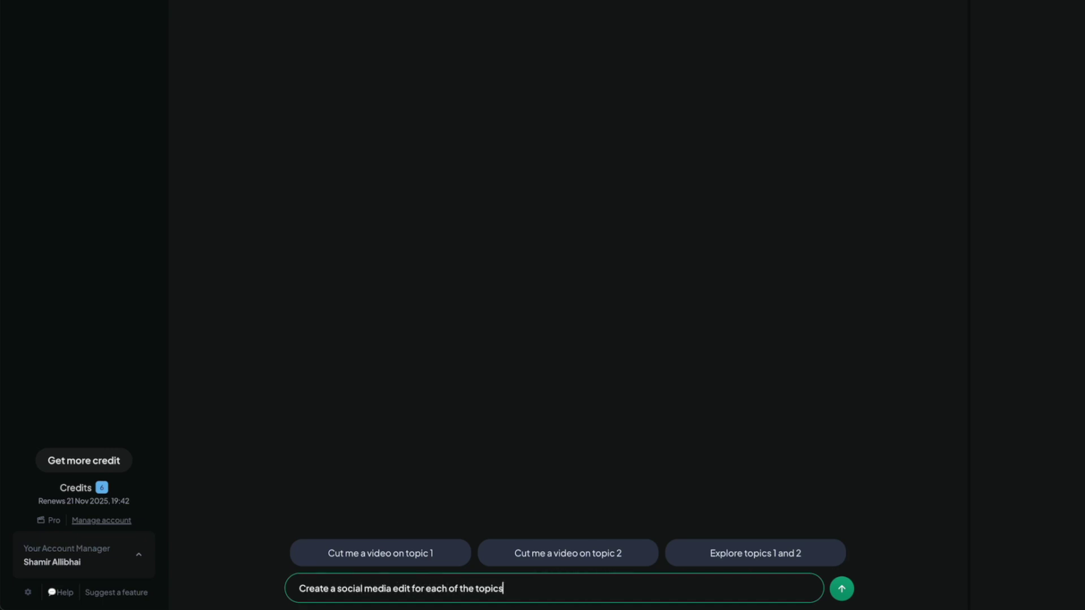
- Request 'Create a social media edit for each of the topics' and preview Story_1
key("Return")
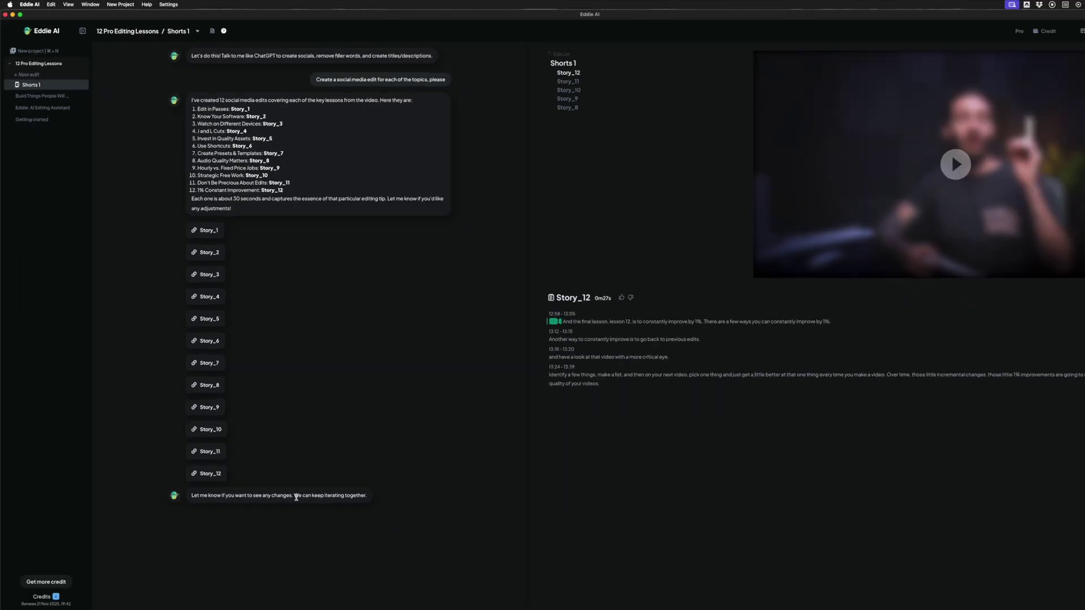
left_click(187, 214)
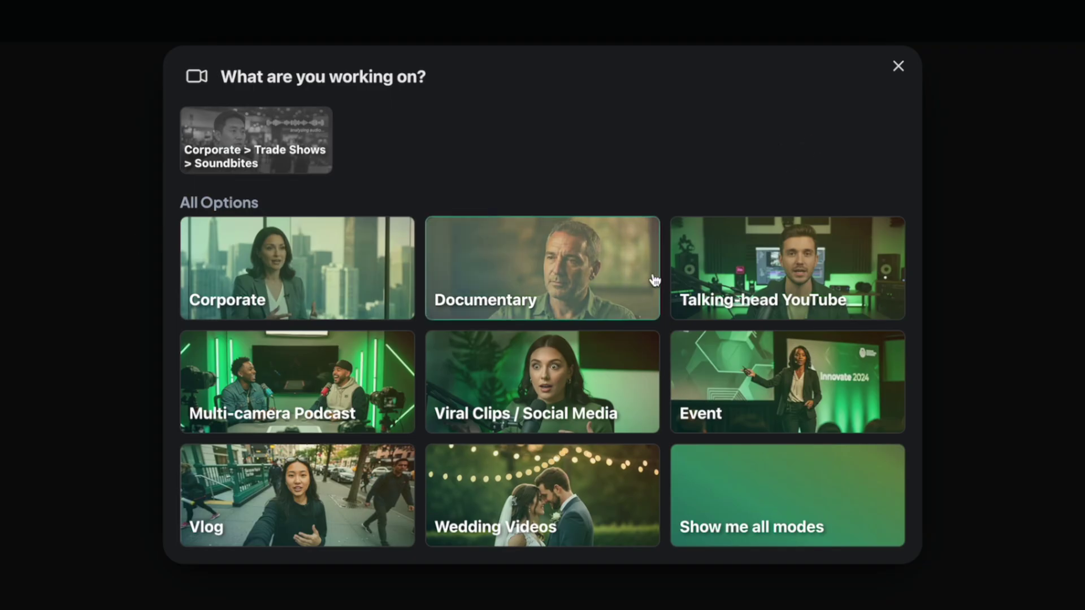
- Start a talking-head YouTube clean-up project with the pasted script and multicam on, then import
left_click(699, 268)
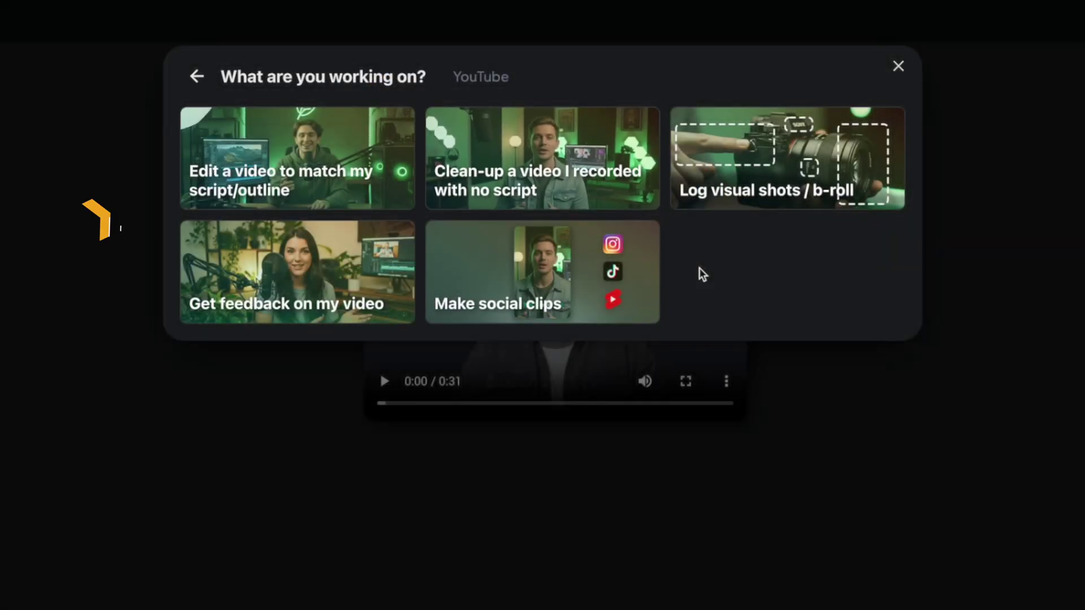
left_click(425, 199)
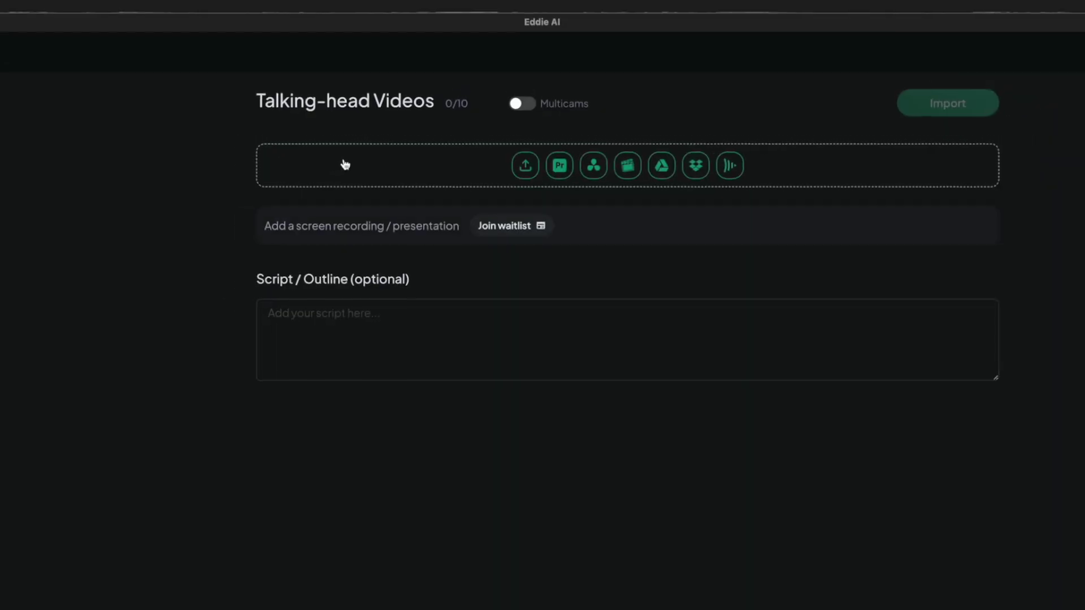
left_click(351, 348)
key("super+v")
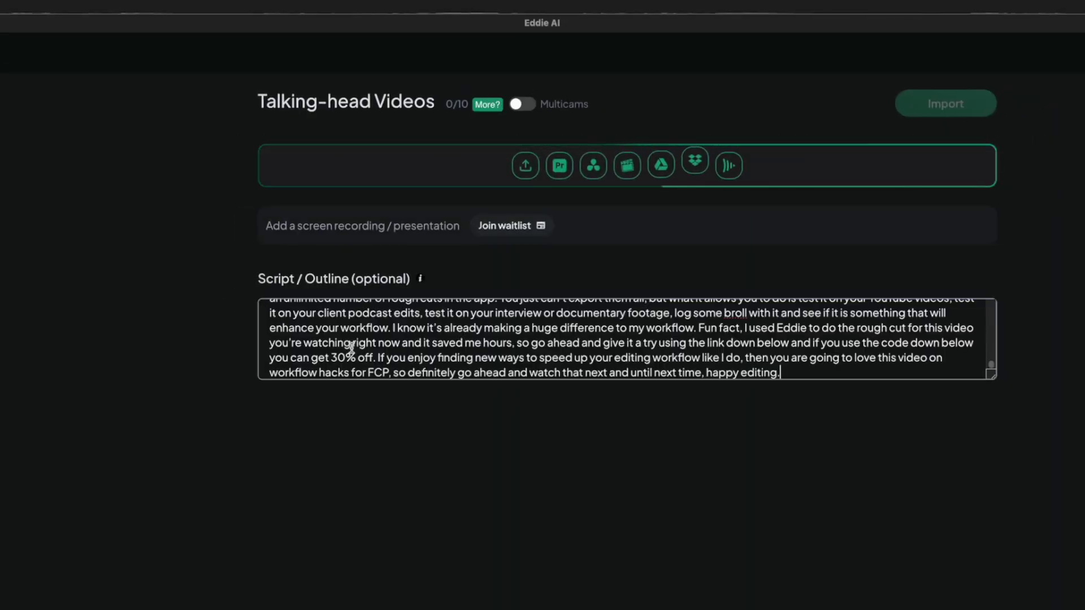
left_click(520, 104)
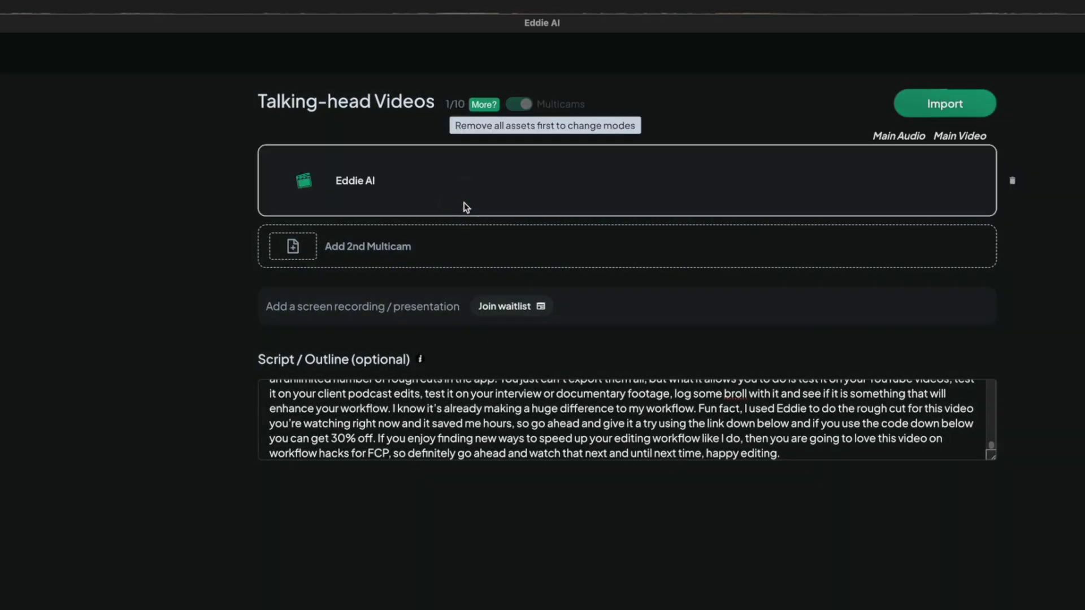
left_click(936, 105)
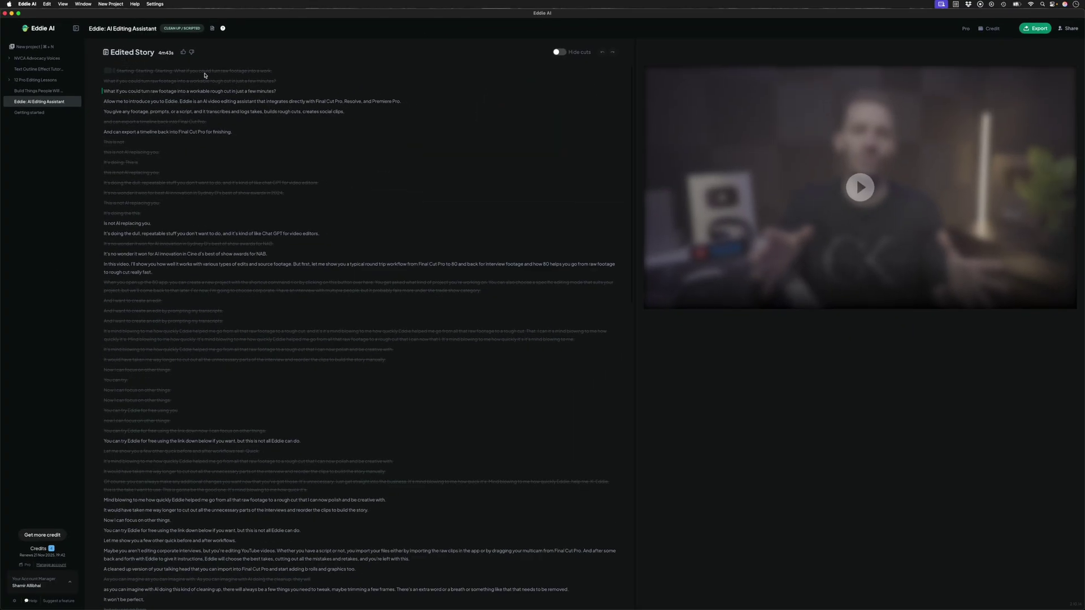
- Cut the sentence with the extra word from the Edited Story
scroll(192, 237, "down", 5)
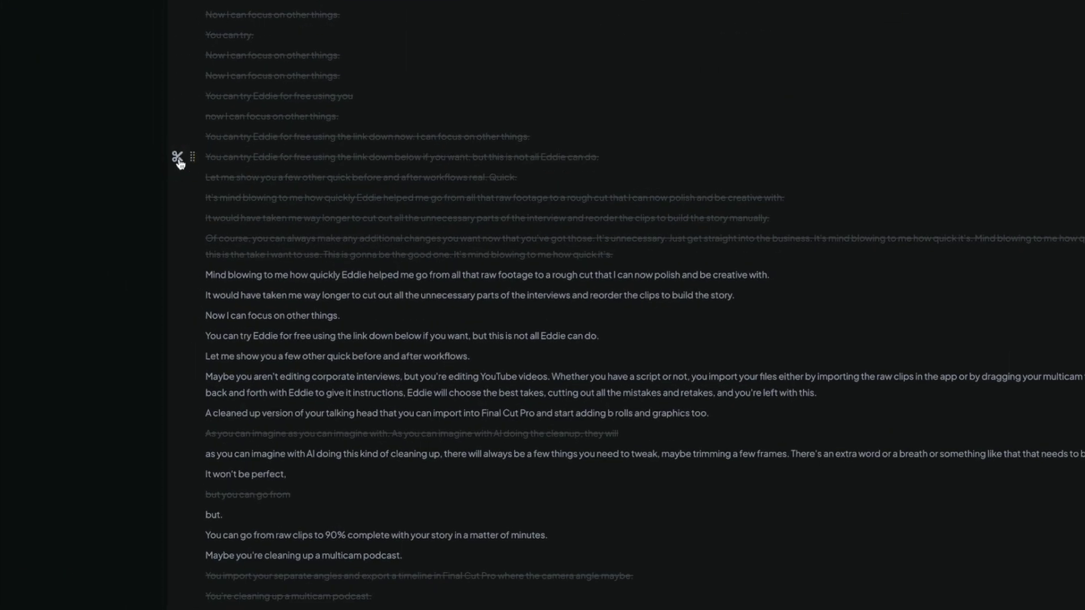
left_click(179, 473)
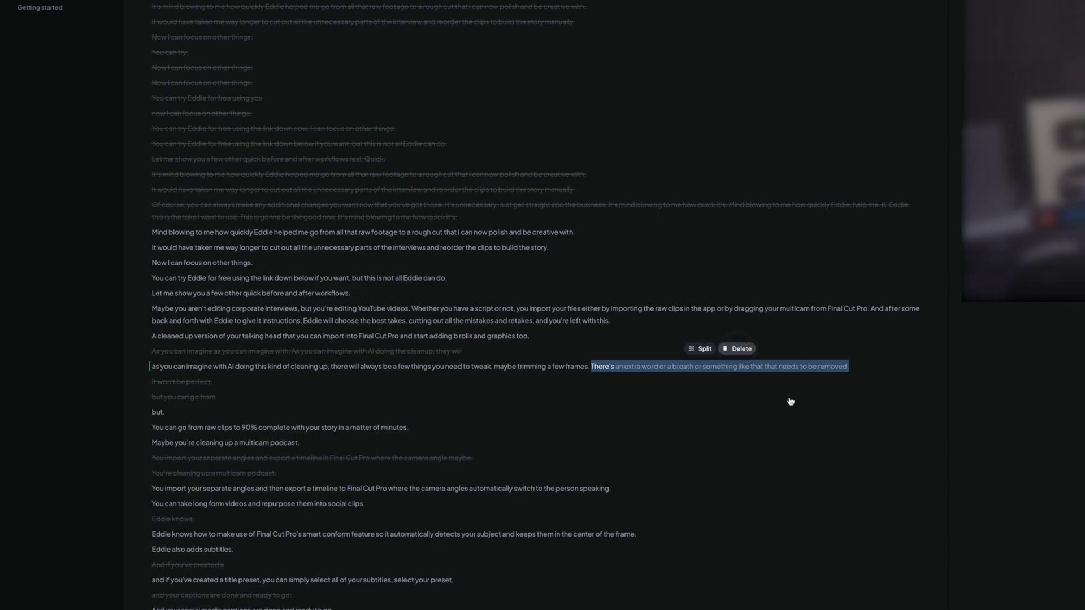
key("Delete")
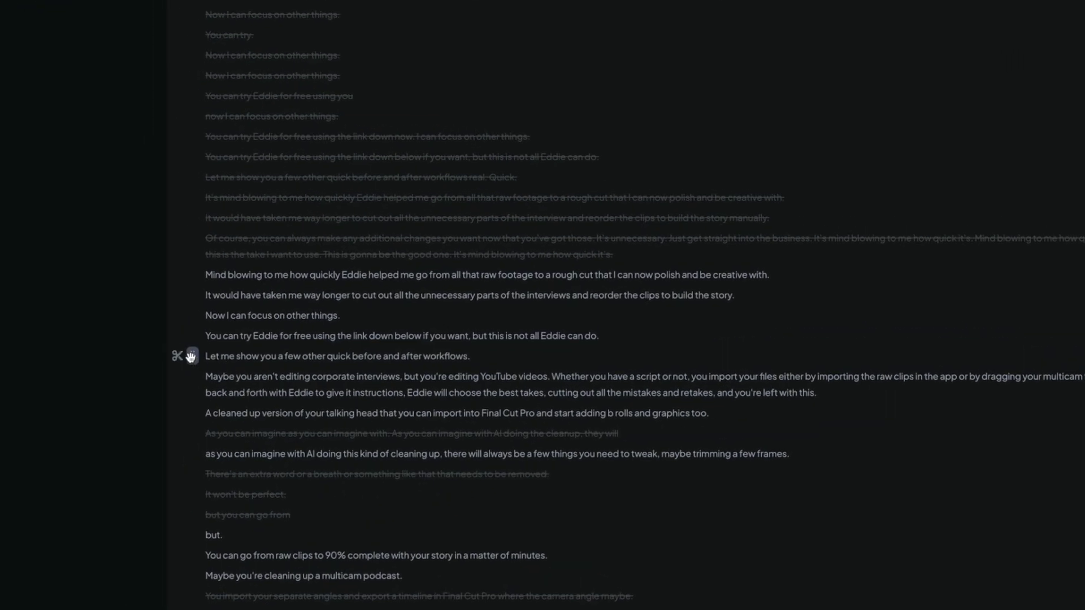
- Move the before-and-after workflows line above 'Mind blowing' and hide all cut lines
left_click_drag(191, 351, 188, 263)
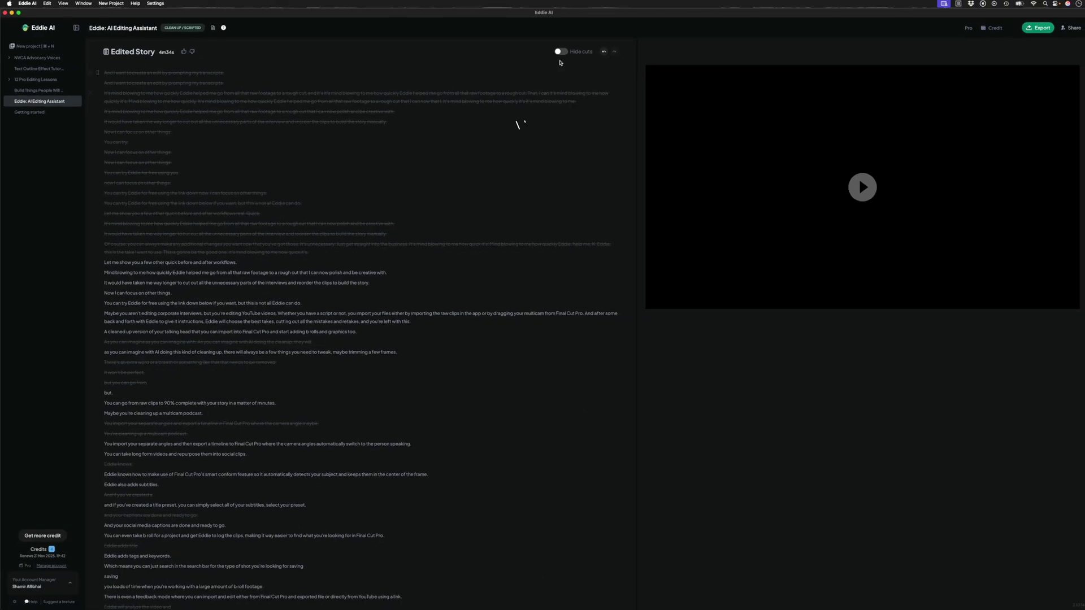
left_click(557, 52)
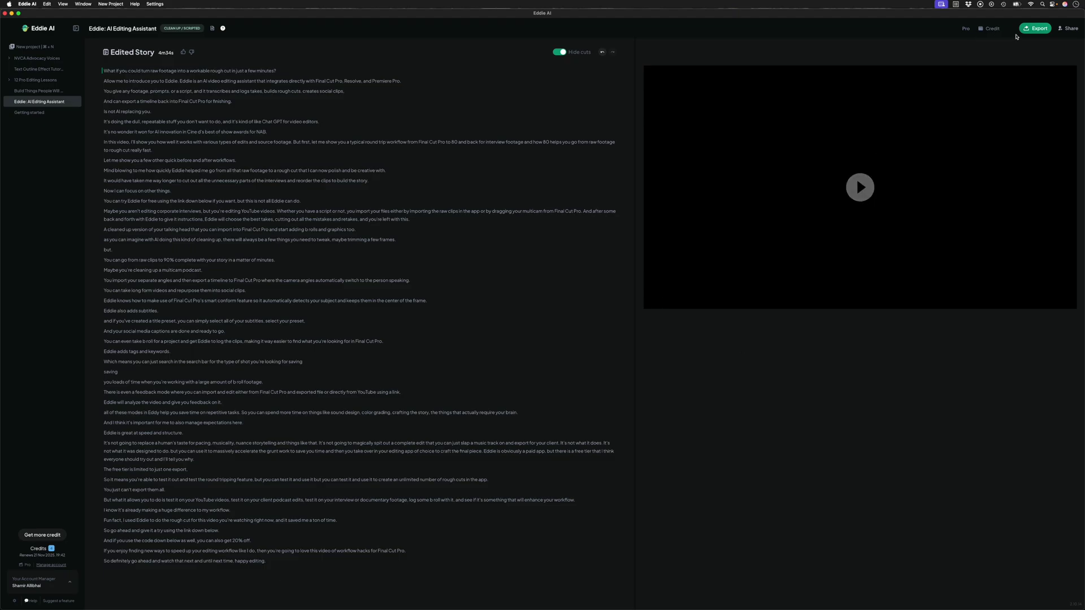
left_click(1033, 28)
- Save and export the story as a Final Cut Pro edit file, then drag it to Final Cut Pro
left_click(611, 107)
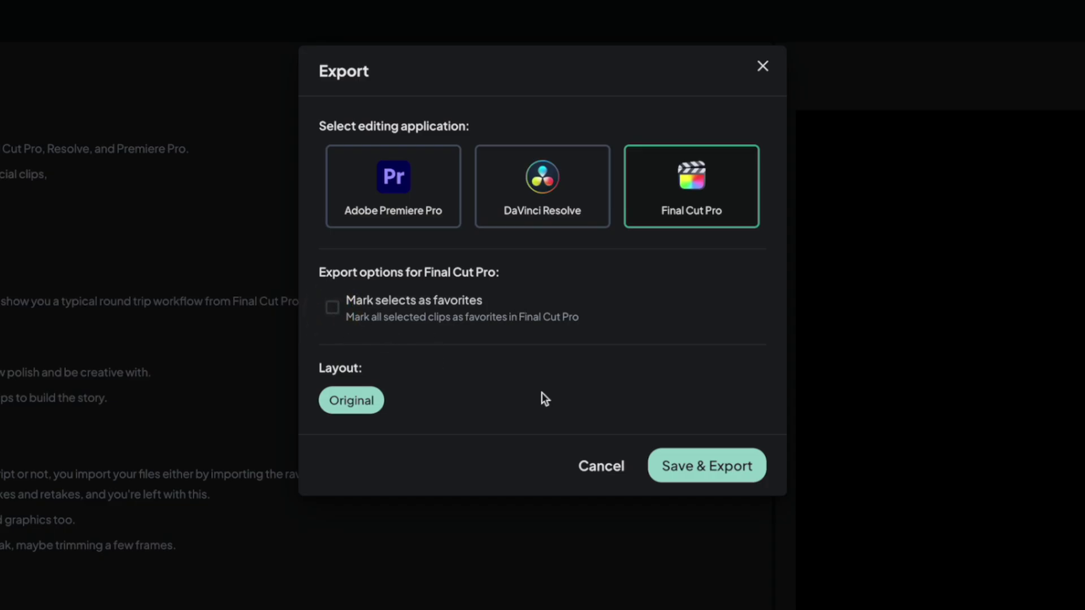
left_click(712, 466)
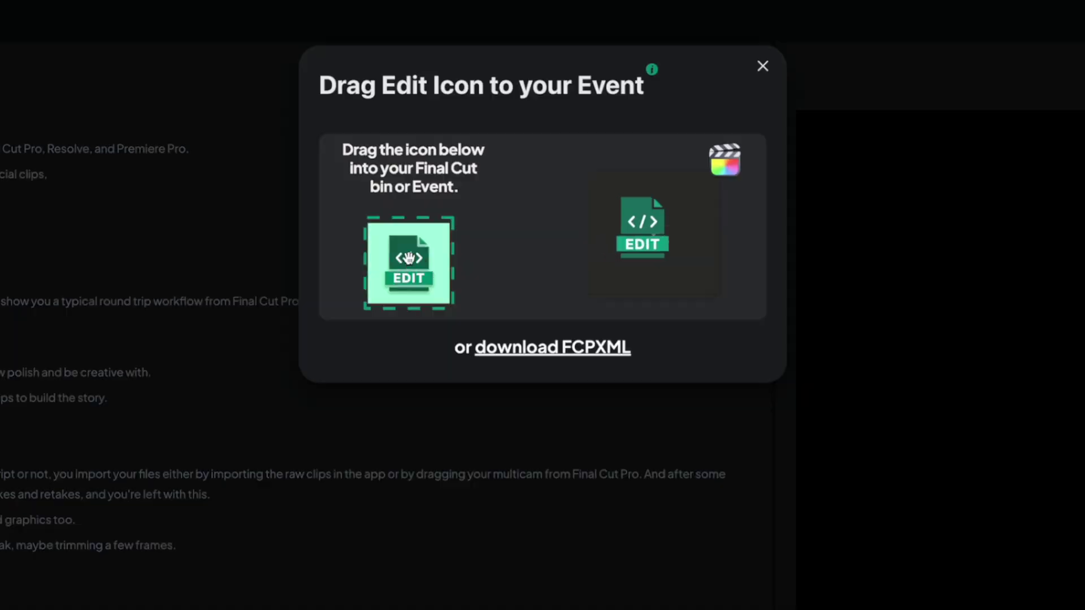
left_click_drag(413, 262, 509, 269)
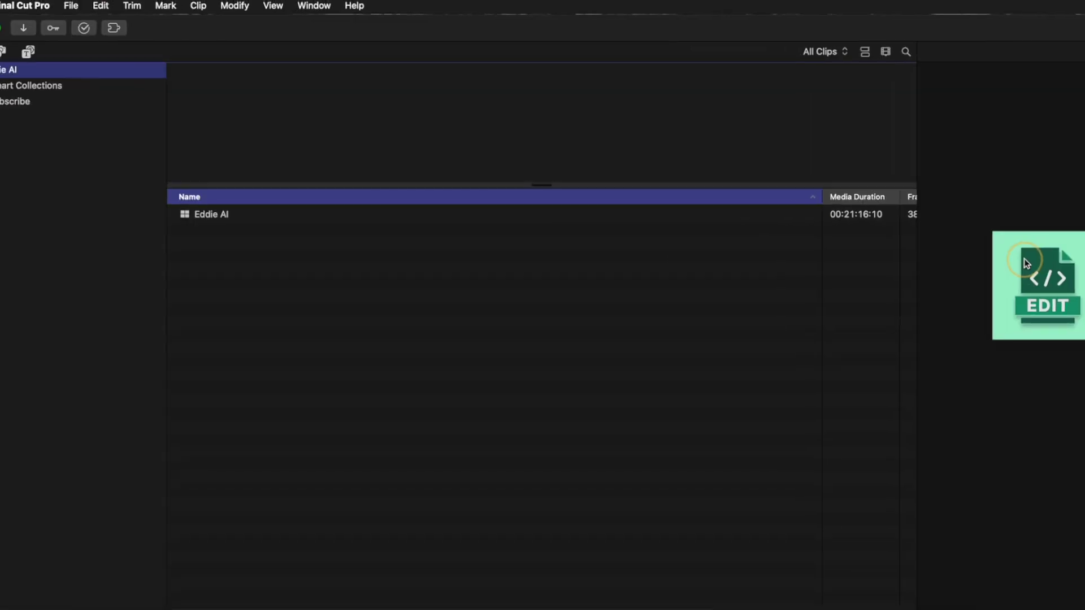
- Drop the edit onto the Subscribe event, accept the XML warning, and open the Eddie AI Editing Assistant project
left_click_drag(1040, 277, 56, 110)
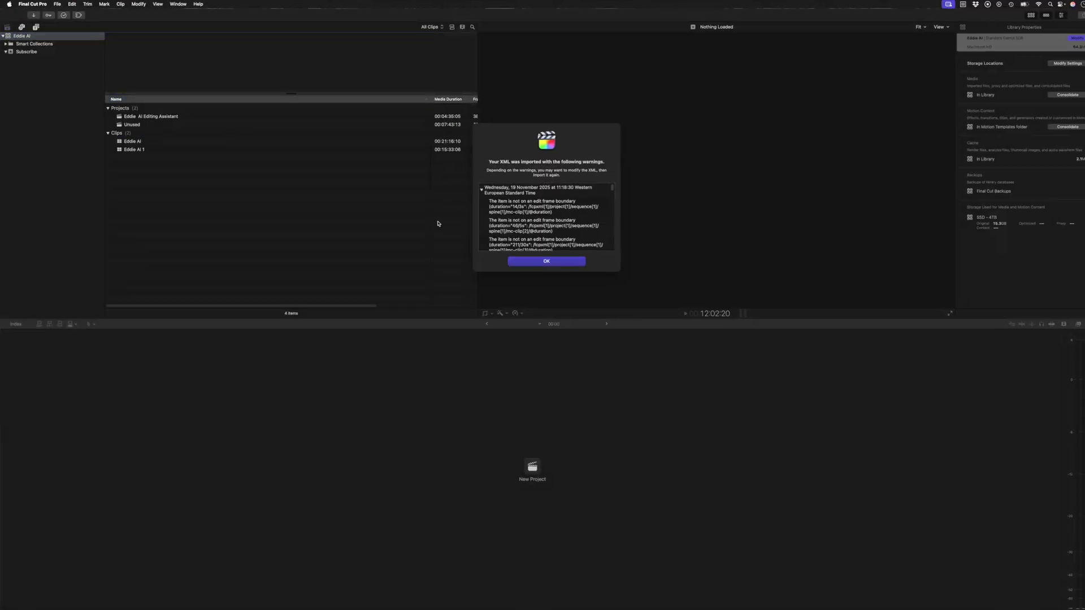
left_click(1048, 518)
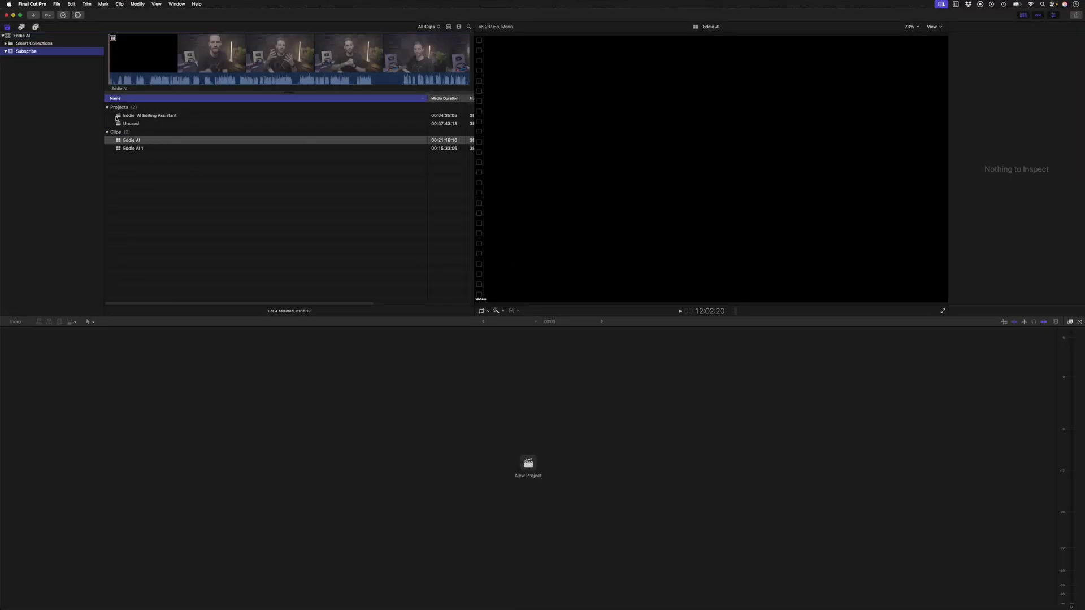
double_click(117, 116)
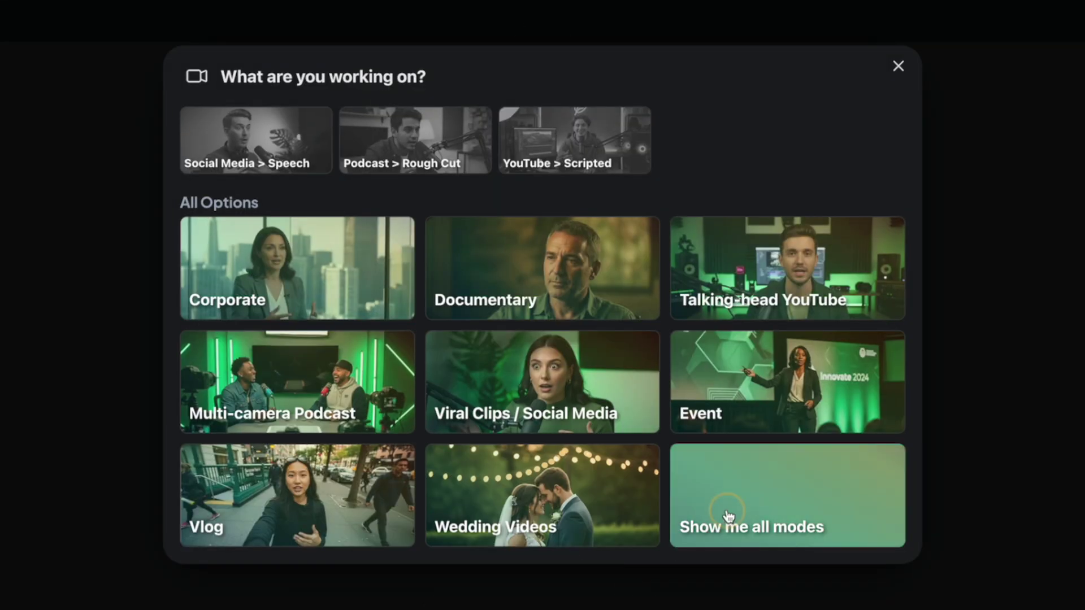
- Create a Feedback project from the Text Outline Effect .mov and review Eddie's feedback
left_click(721, 512)
left_click(497, 283)
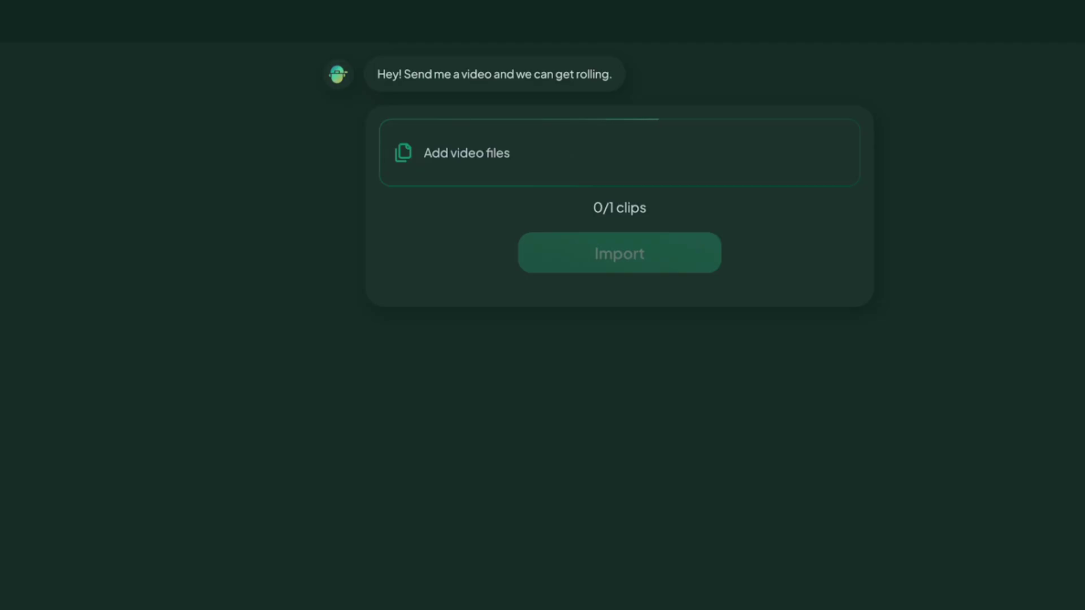
left_click_drag(436, 263, 532, 164)
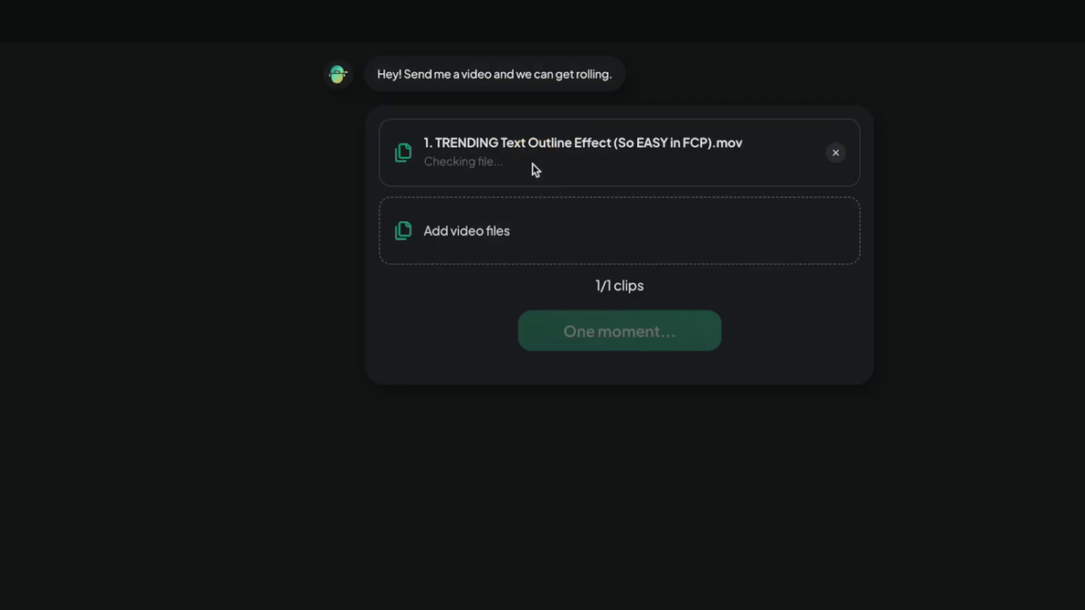
left_click(581, 340)
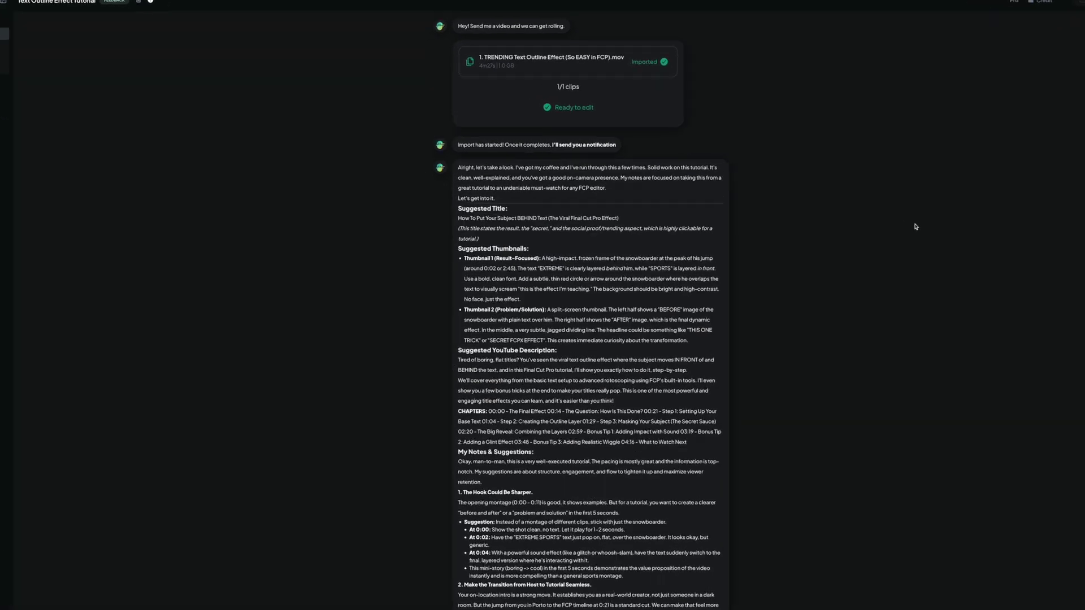
left_click_drag(477, 212, 513, 212)
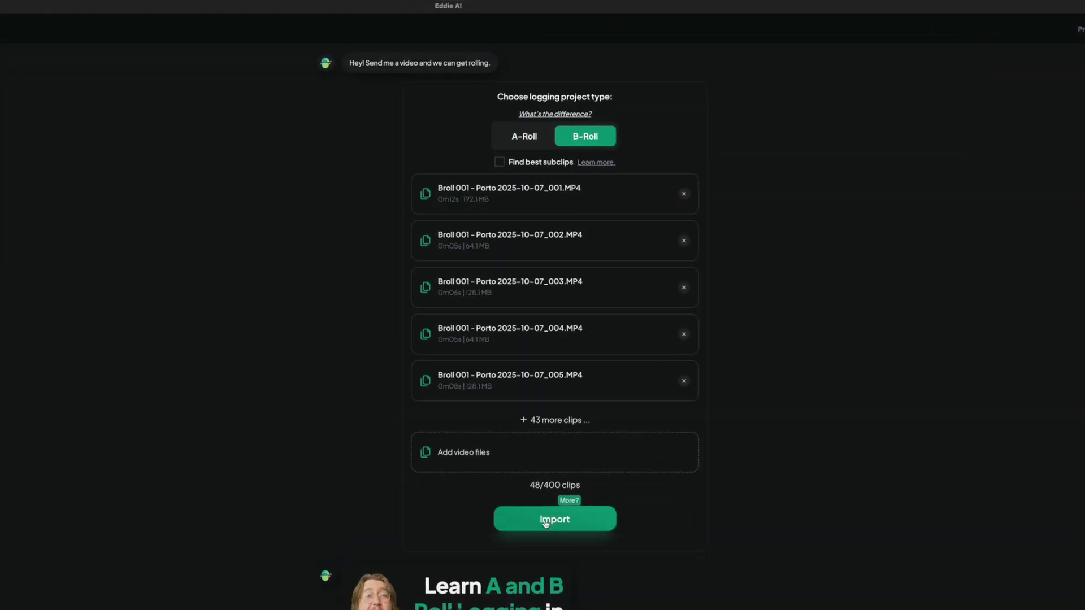
- Import the 48 Porto clips, then export the B-roll logs into the Final Cut Pro event
left_click(546, 520)
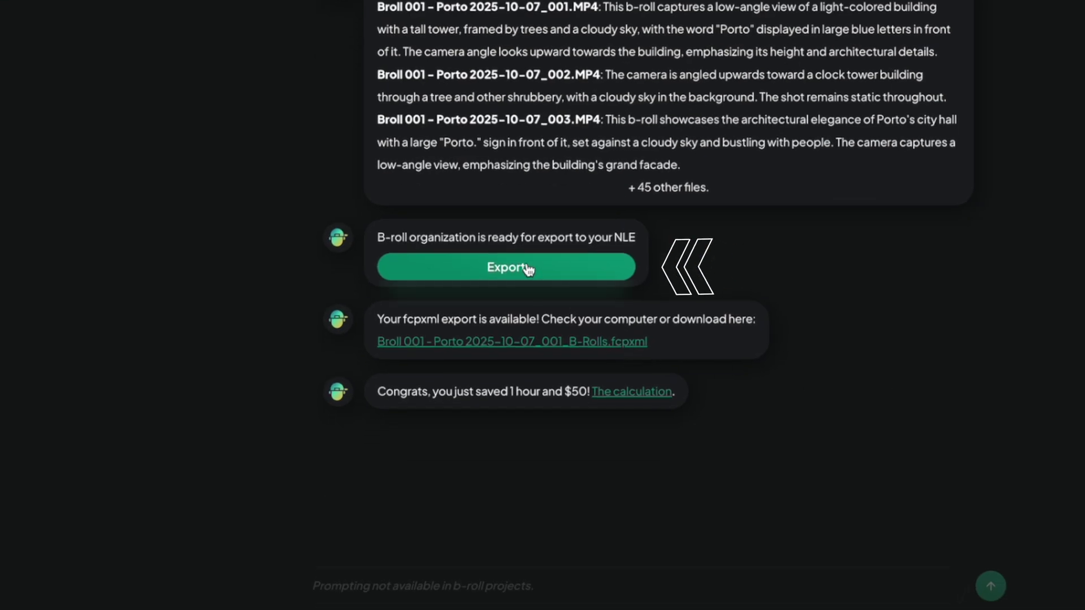
left_click(525, 269)
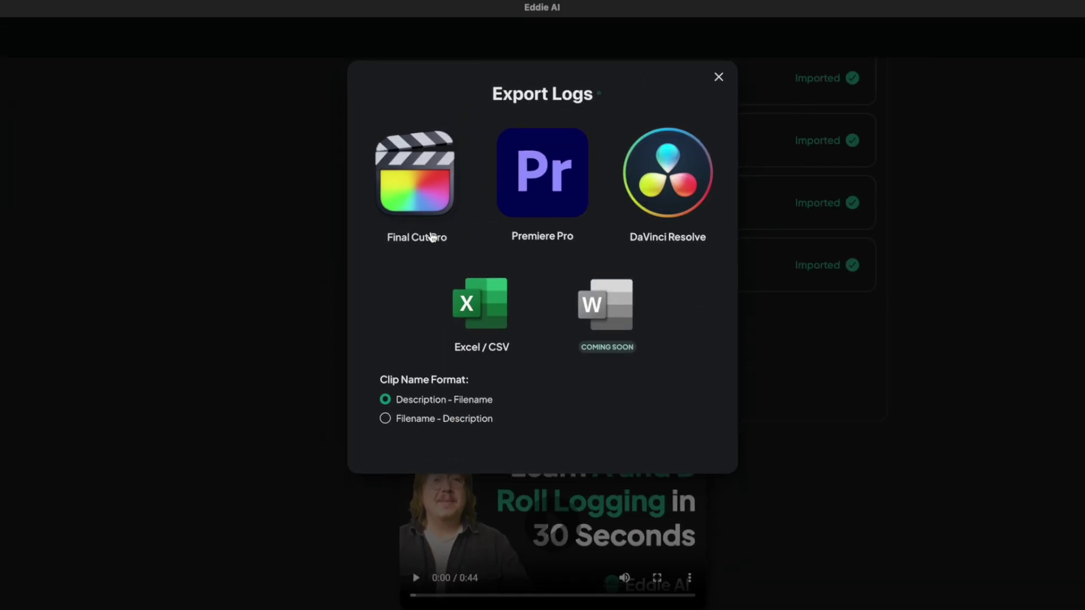
left_click(421, 197)
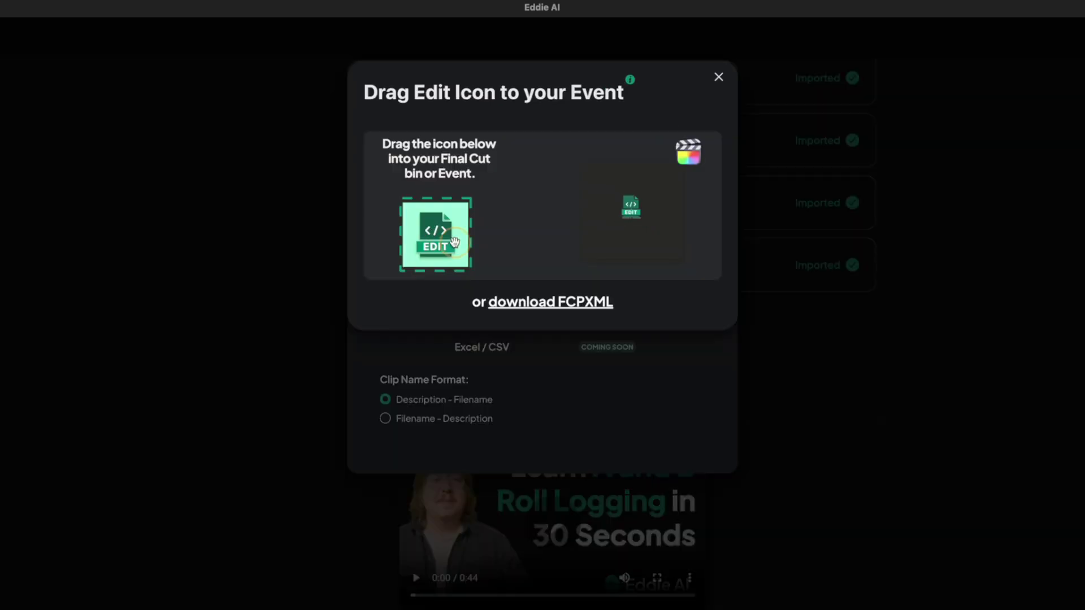
left_click_drag(435, 236, 537, 246)
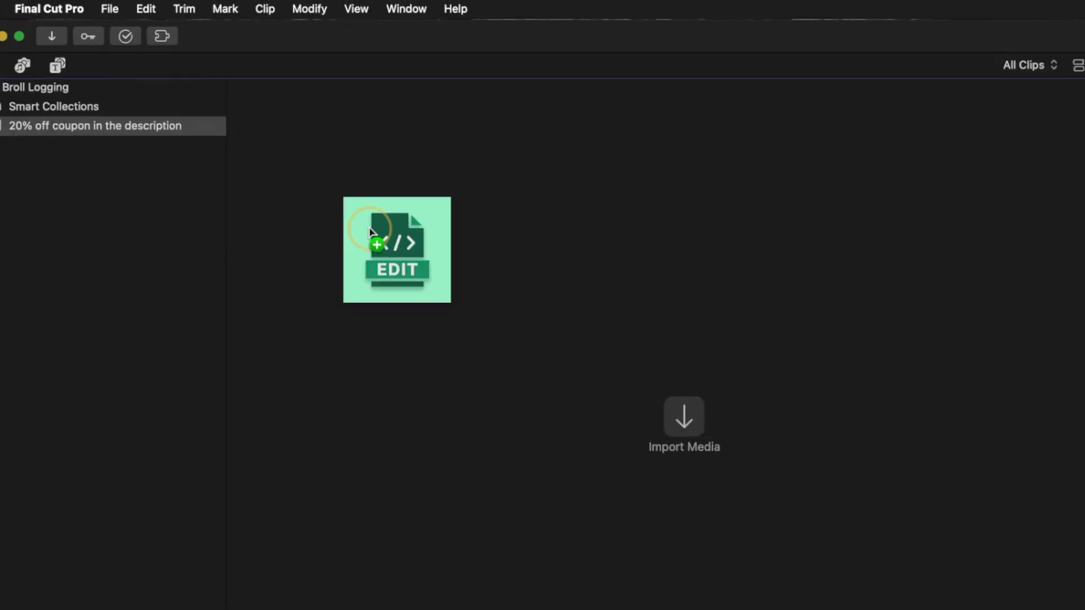
left_click_drag(370, 232, 163, 127)
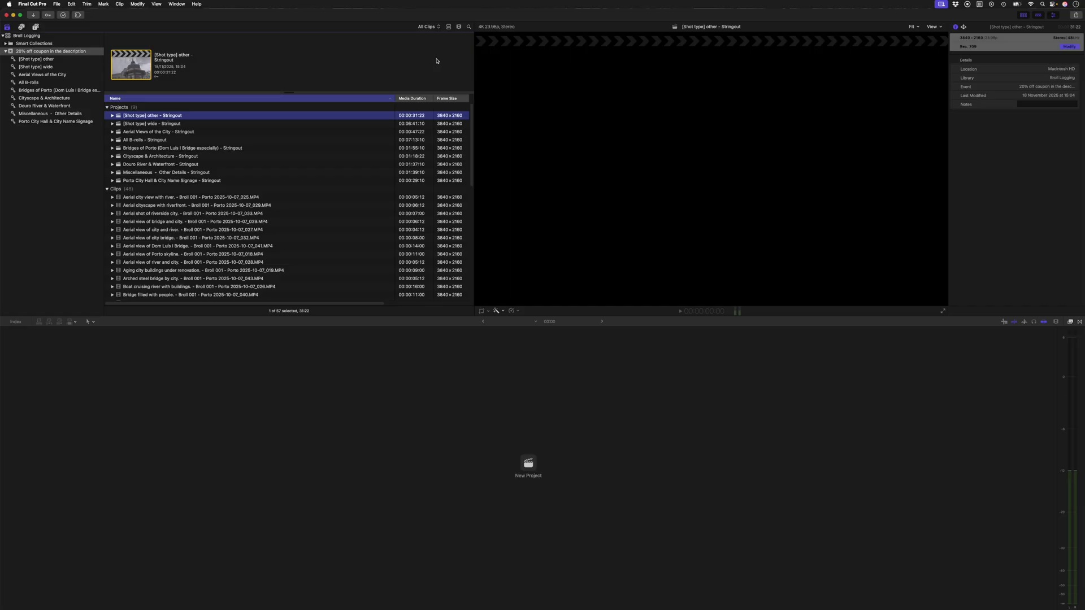
- Preview the aerial river and bridge clips, then the Porto City Hall keyword collection clips
left_click(139, 198)
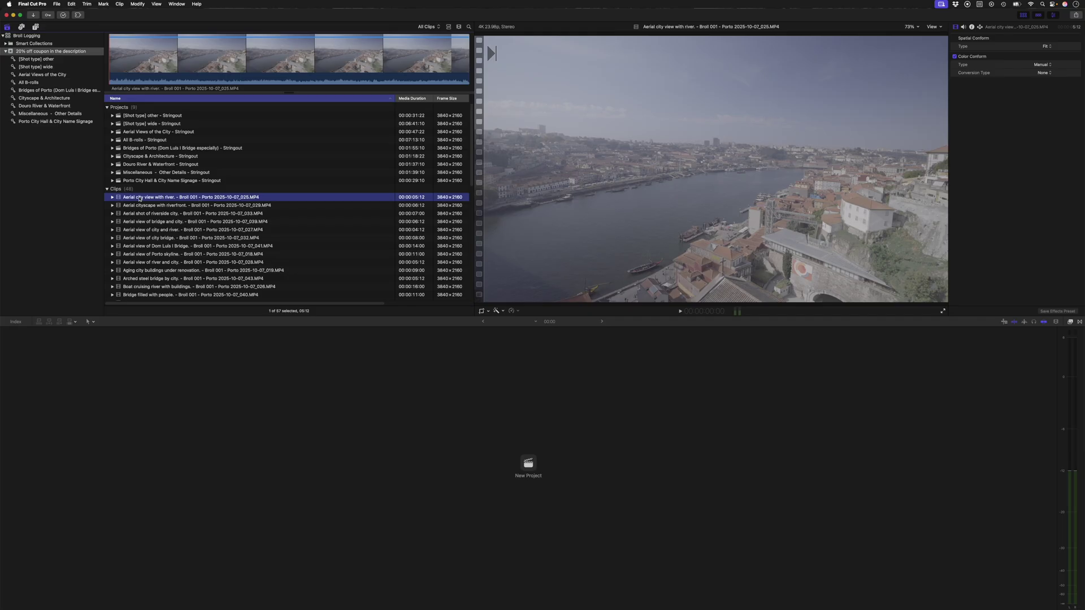
left_click(140, 247)
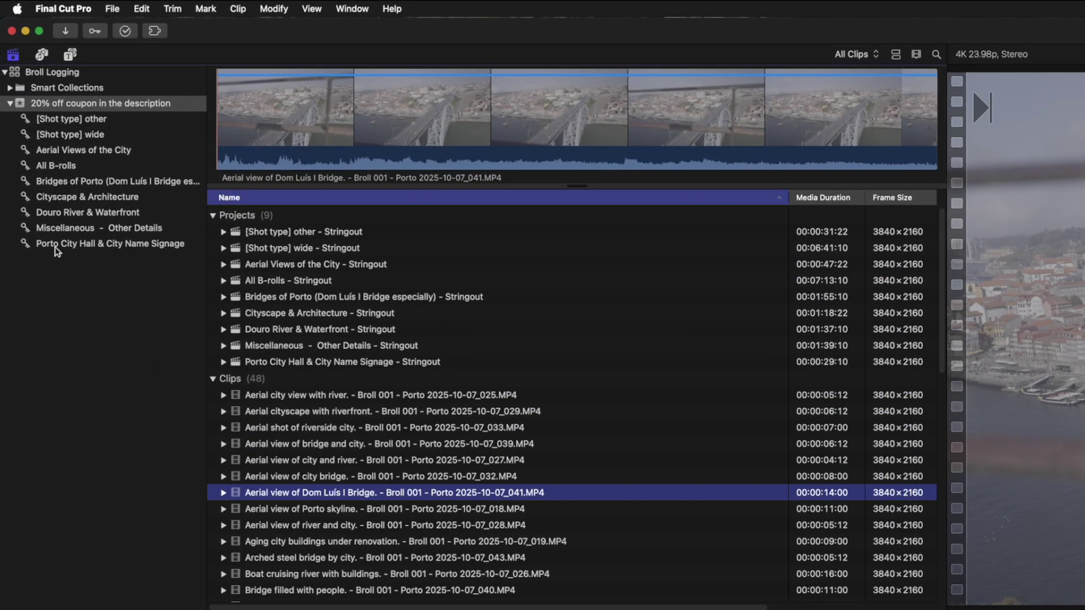
left_click(56, 249)
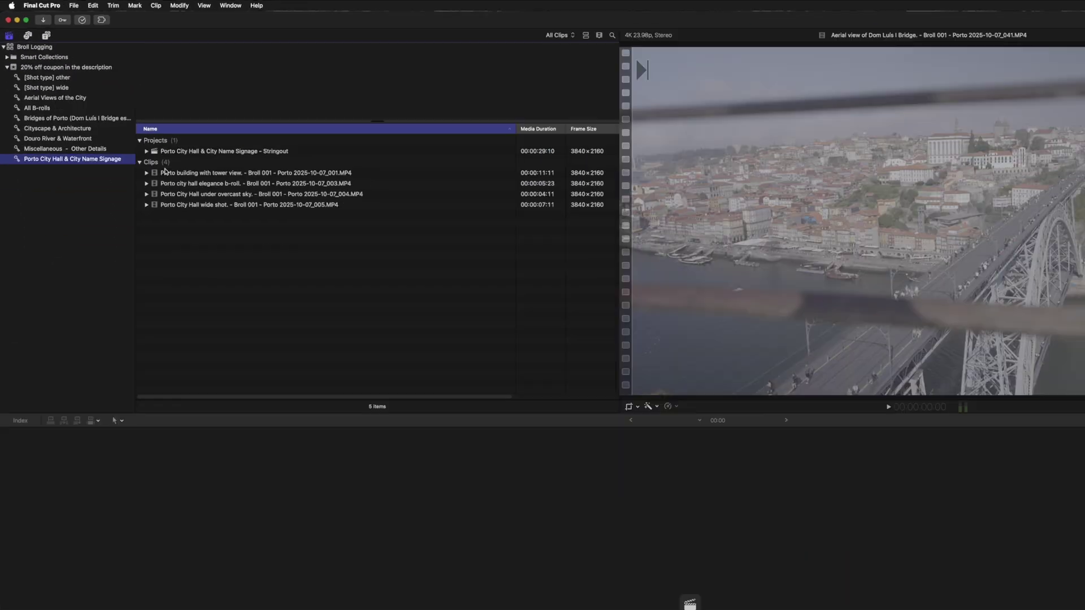
left_click(262, 265)
left_click(133, 140)
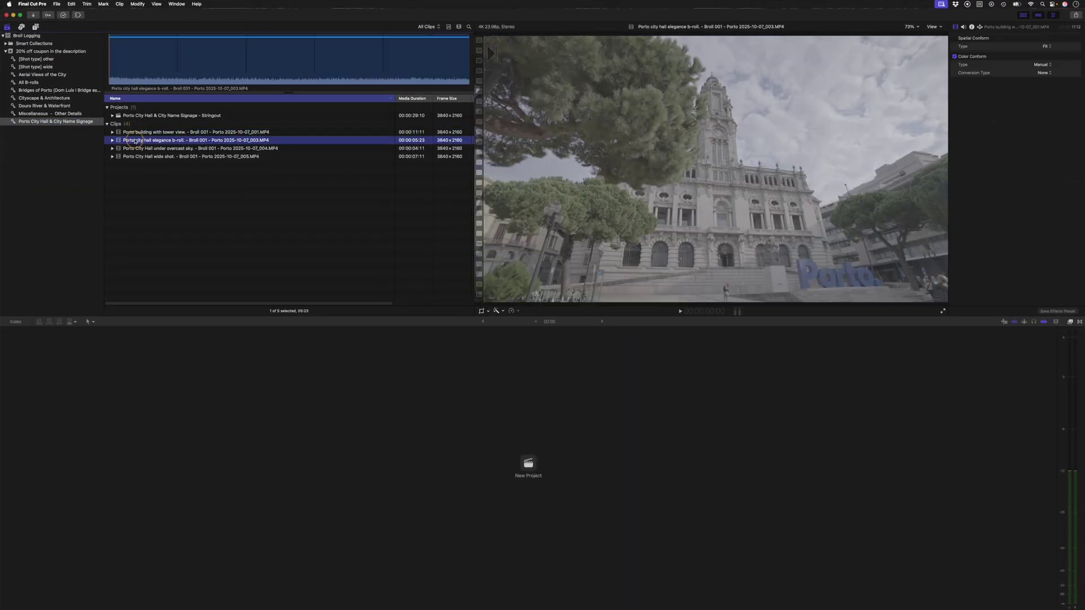
left_click(135, 148)
left_click(138, 157)
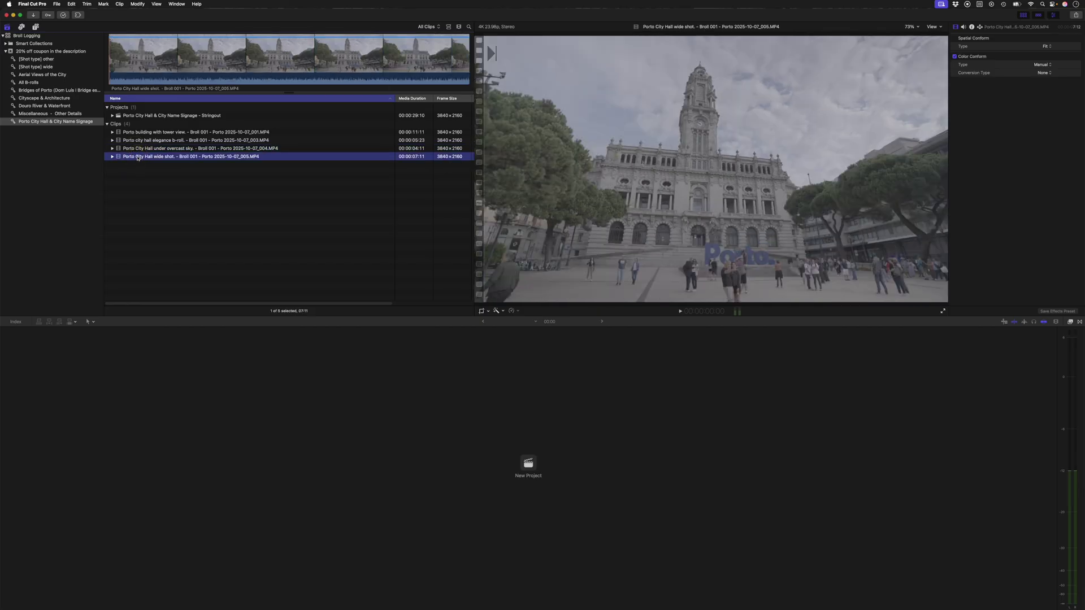
left_click(64, 51)
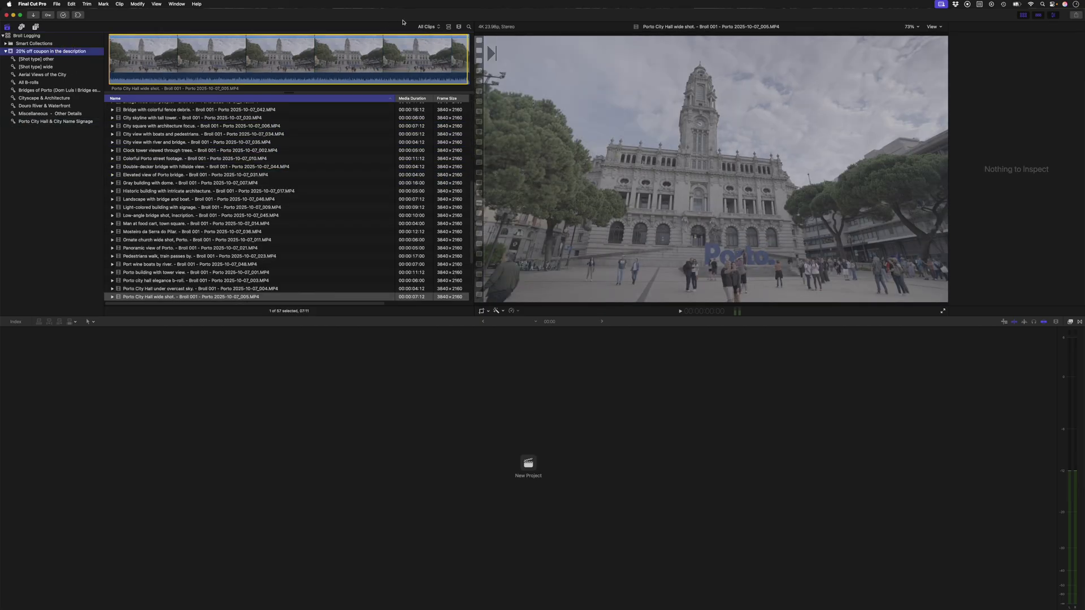
- Filter the event's clips by 'douro river' and preview a matching clip
left_click(468, 27)
type("douro river")
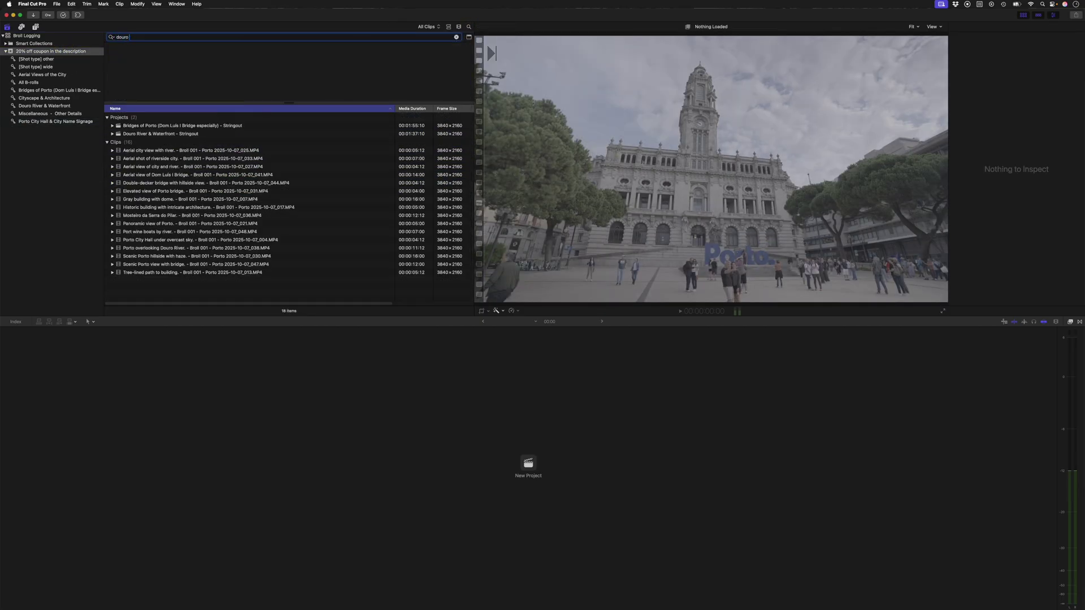
key("Return")
left_click(245, 153)
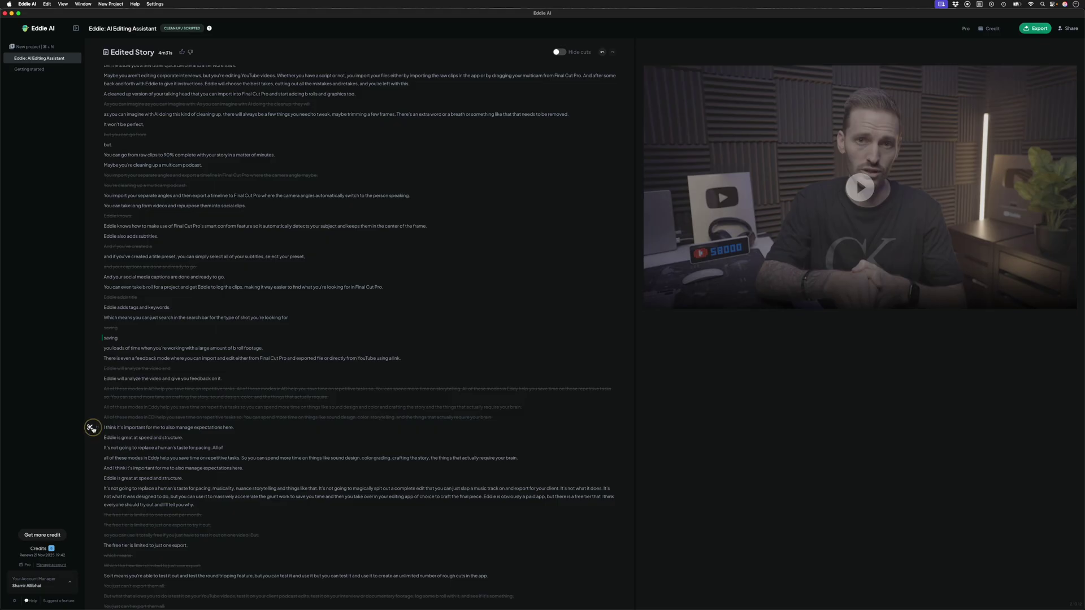
- Scissor out the two duplicate expectations lines and delete the phrase 'all of these modes in Eddy'
left_click(91, 428)
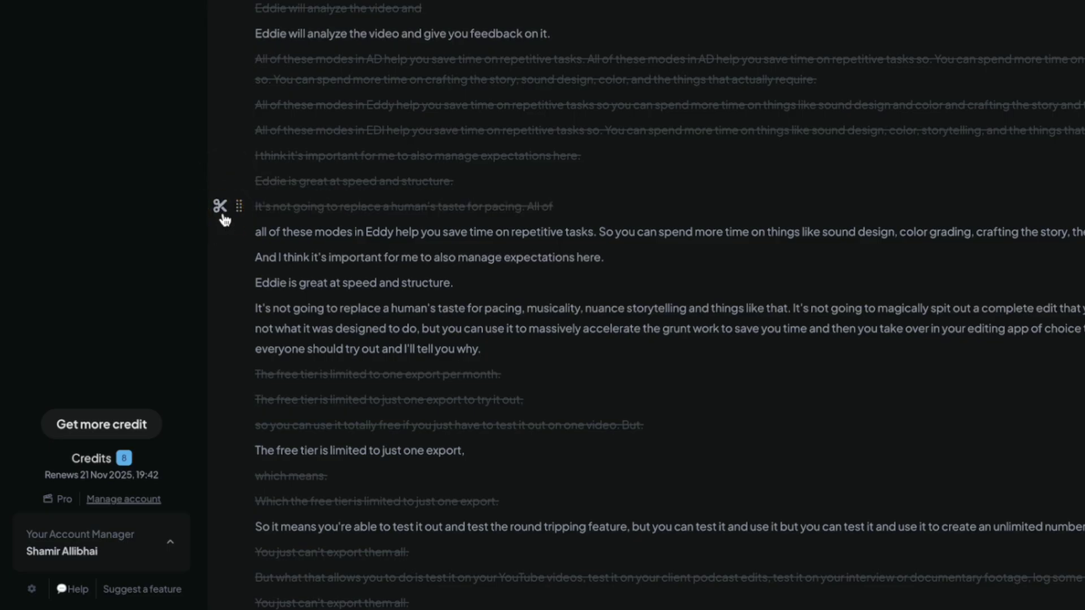
left_click_drag(254, 233, 347, 231)
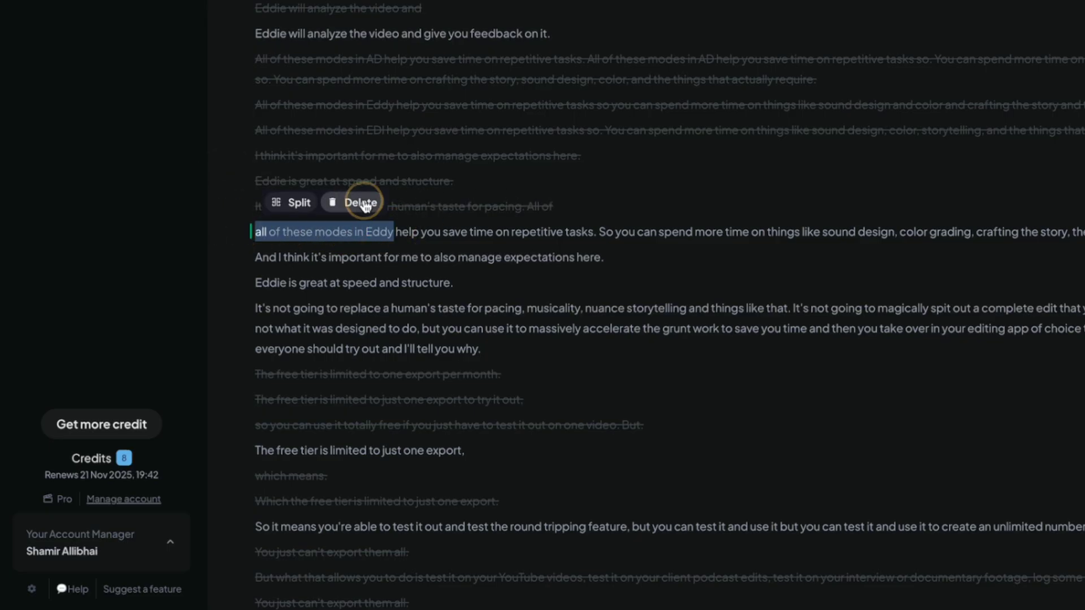
left_click(364, 203)
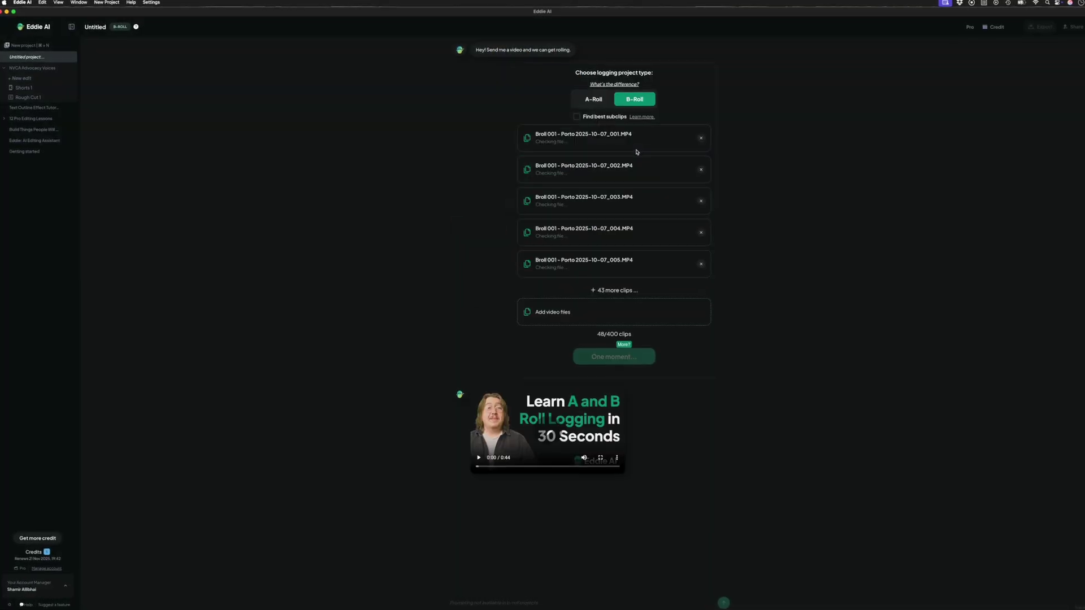
- Import the 48 Porto clips into the new B-Roll logging project
left_click(608, 359)
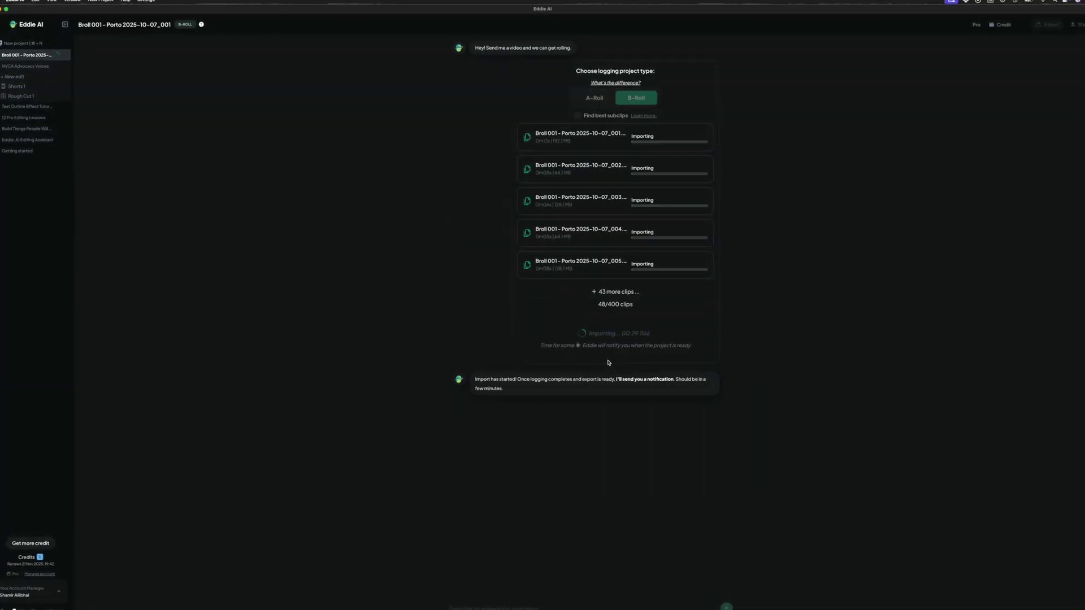